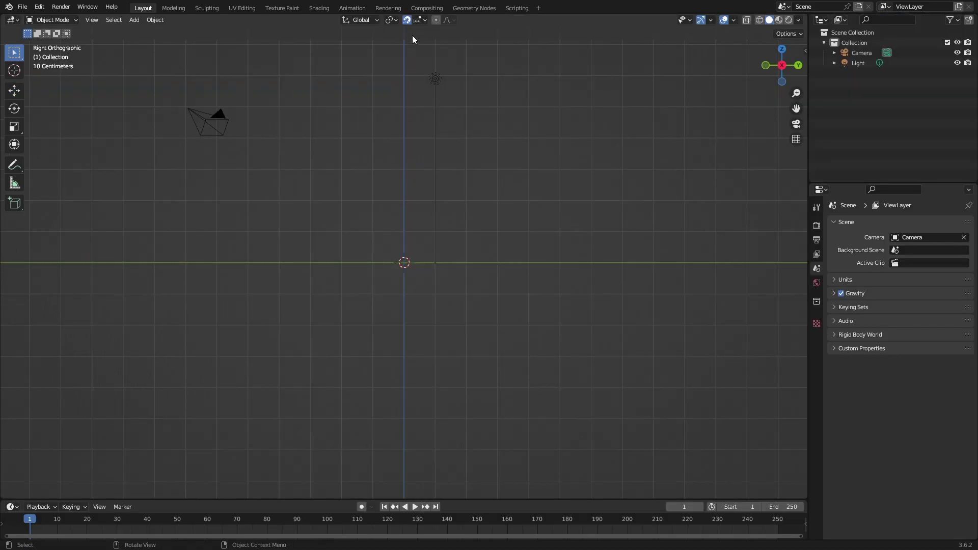
- Turn on increment snapping from the Snap options
left_click(419, 20)
- Add an armature at the origin and enter Edit Mode on its bones
key("shift+space")
key("g")
key("shift+a")
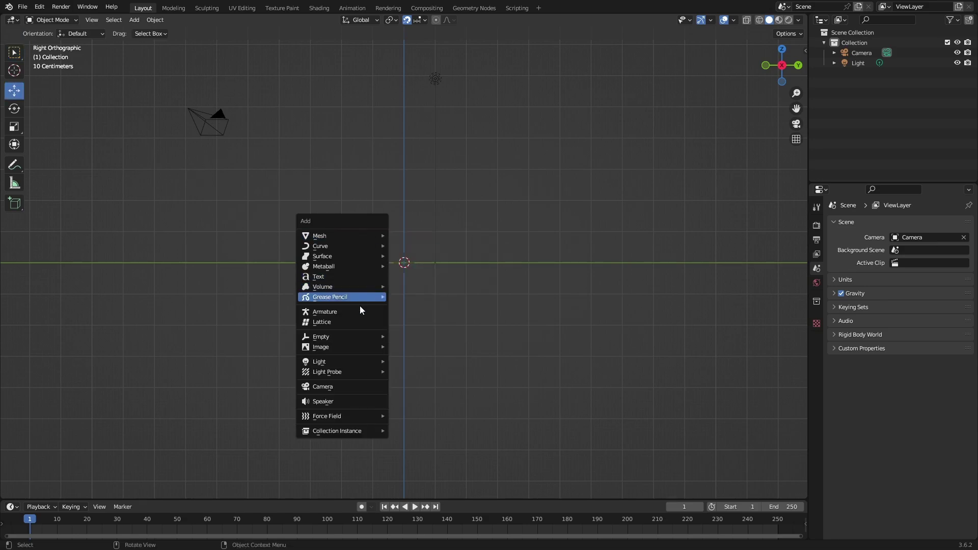
left_click(359, 310)
scroll(409, 283, "up", 1)
key("Tab")
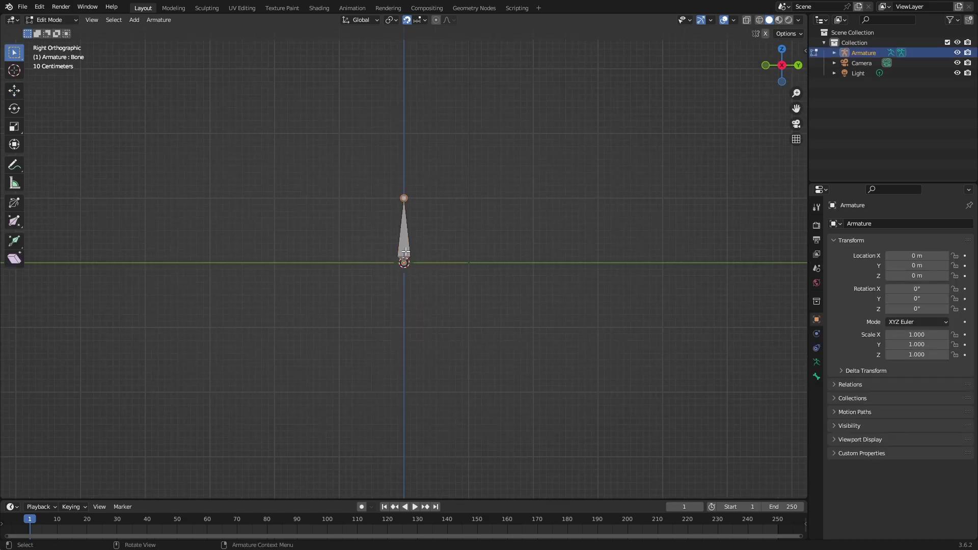
- Extrude a bent thigh, a shin and a short left-pointing foot bone
left_click(404, 263)
key("e")
left_click(484, 341)
key("e")
left_click(409, 416)
key("e")
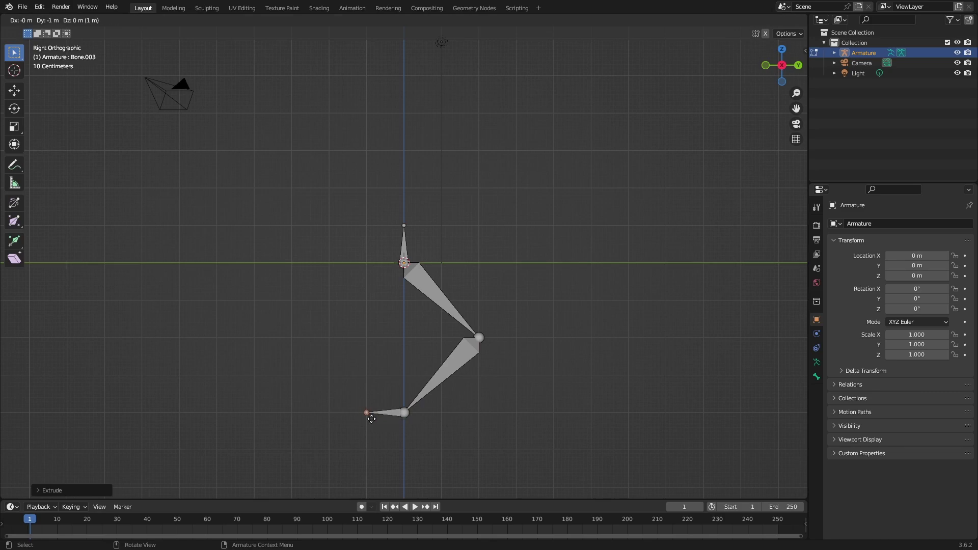
left_click(373, 419)
middle_click_drag(572, 334, 563, 301, "shift")
scroll(563, 301, "up", 1)
- Clear the shin bone's parent with Alt+P
left_click(364, 400)
middle_click_drag(479, 392, 468, 363, "shift")
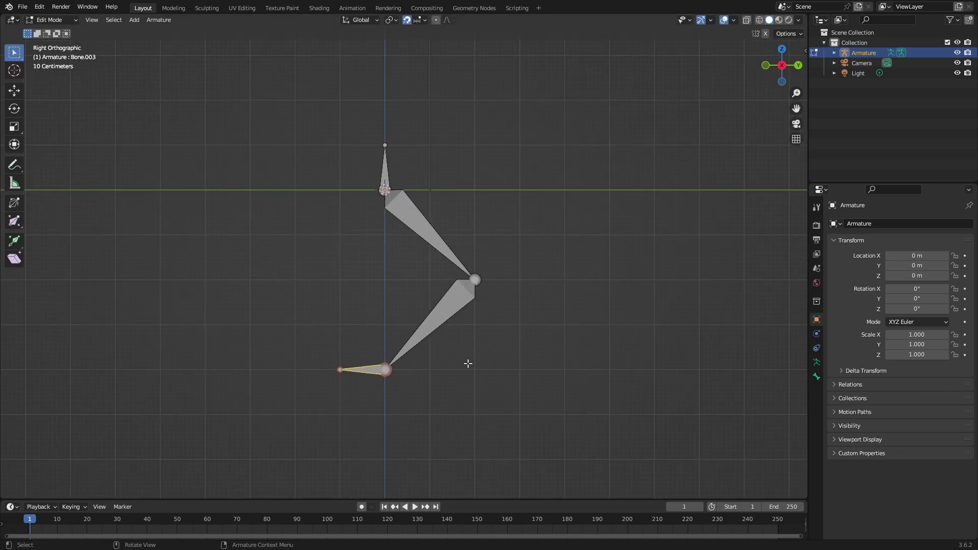
left_click(430, 327)
key("alt+p")
left_click(429, 326)
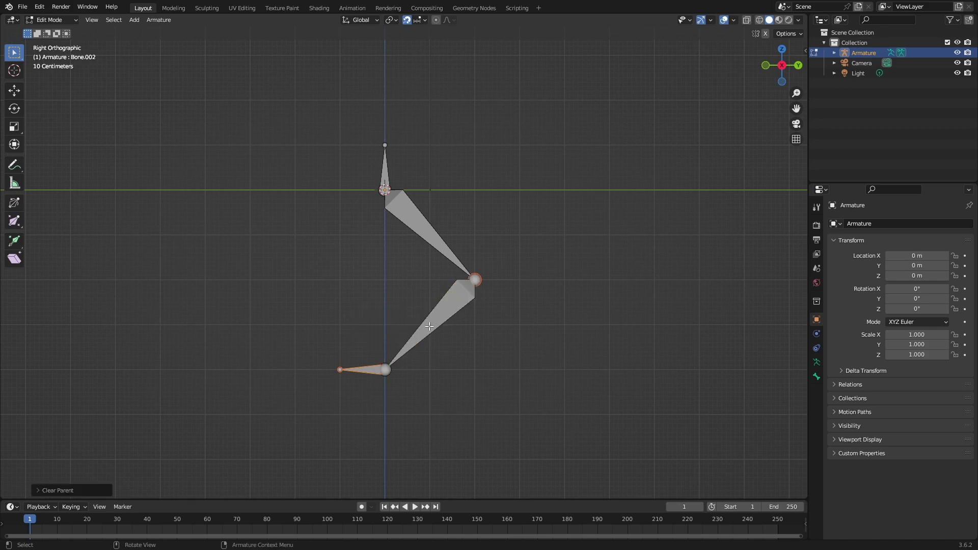
- Parent the shin bone to the thigh bone with Ctrl+P
left_click(430, 326)
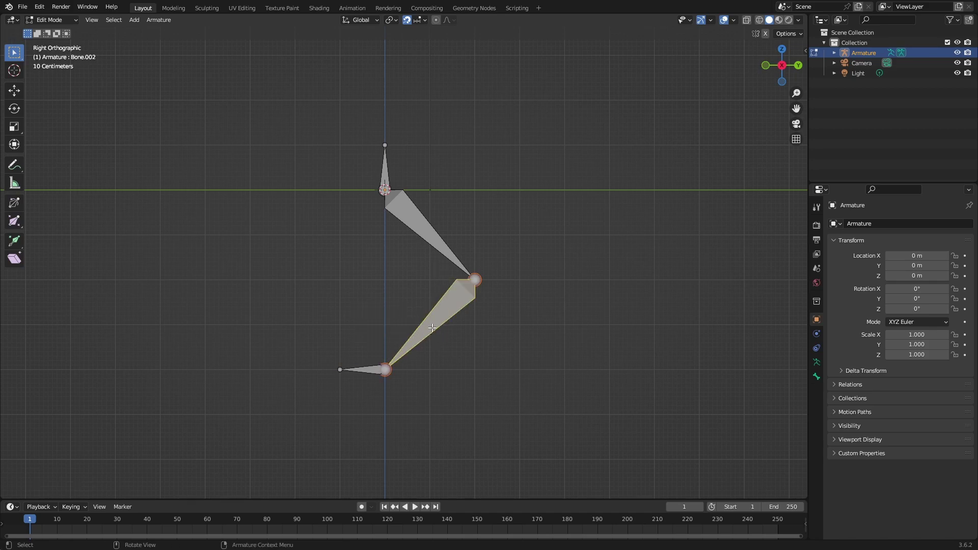
left_click(423, 227, "shift")
key("ctrl+p")
left_click(423, 227)
left_click(363, 370)
- In Pose Mode, give the shin an Inverse Kinematics constraint targeting the foot
key("ctrl+Tab")
left_click(384, 386)
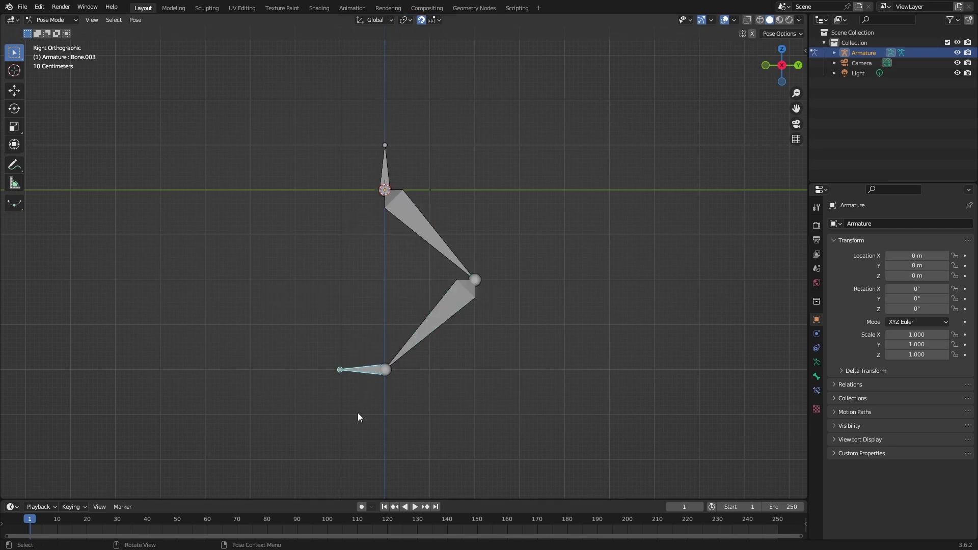
left_click(425, 321, "shift")
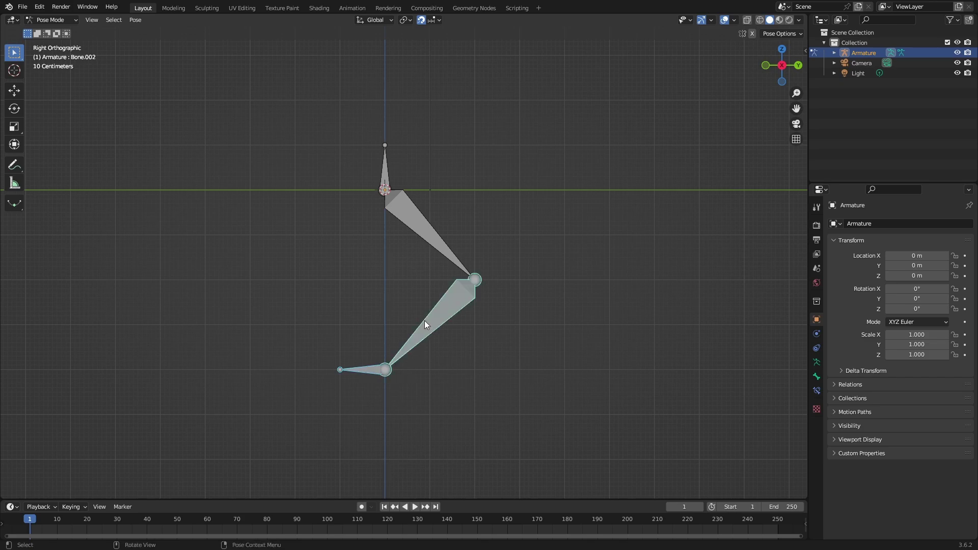
key("ctrl+shift+c")
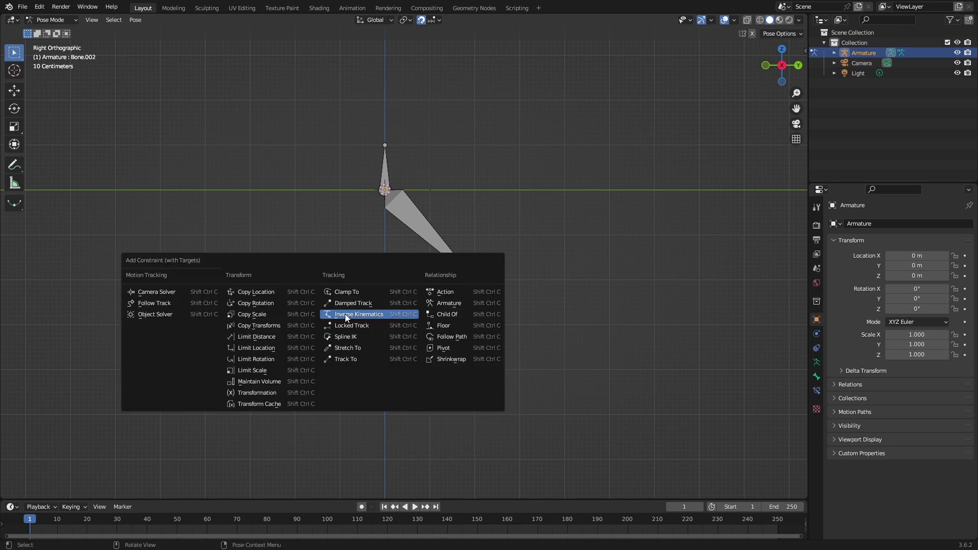
left_click(345, 317)
- In Edit Mode, duplicate the whole leg chain and place the copy to its right
key("ctrl+Tab")
left_click(658, 193)
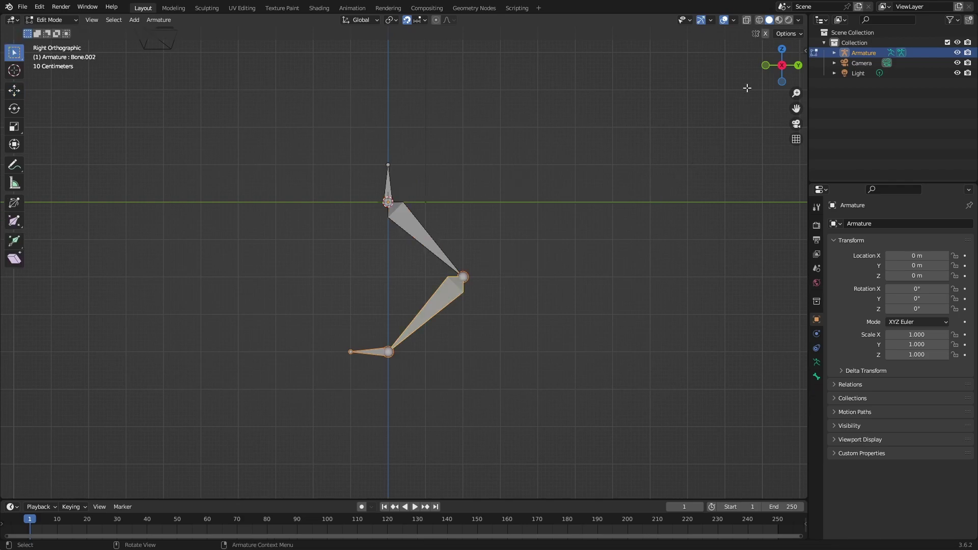
left_click(765, 65)
left_click(15, 90)
left_click_drag(534, 154, 397, 297)
key("shift+d")
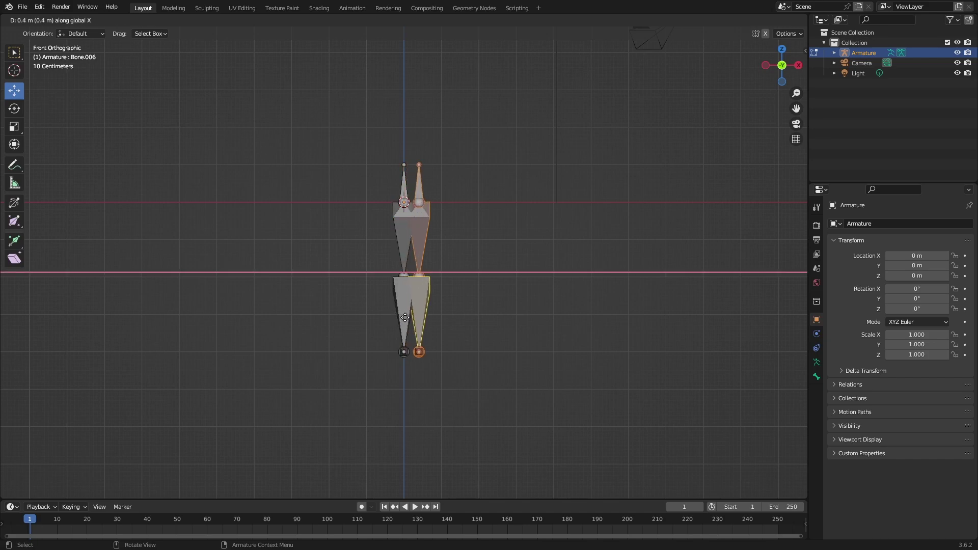
left_click(462, 316)
- Move both legs along X to centre them on the origin
left_click_drag(494, 288, 560, 372)
key("a")
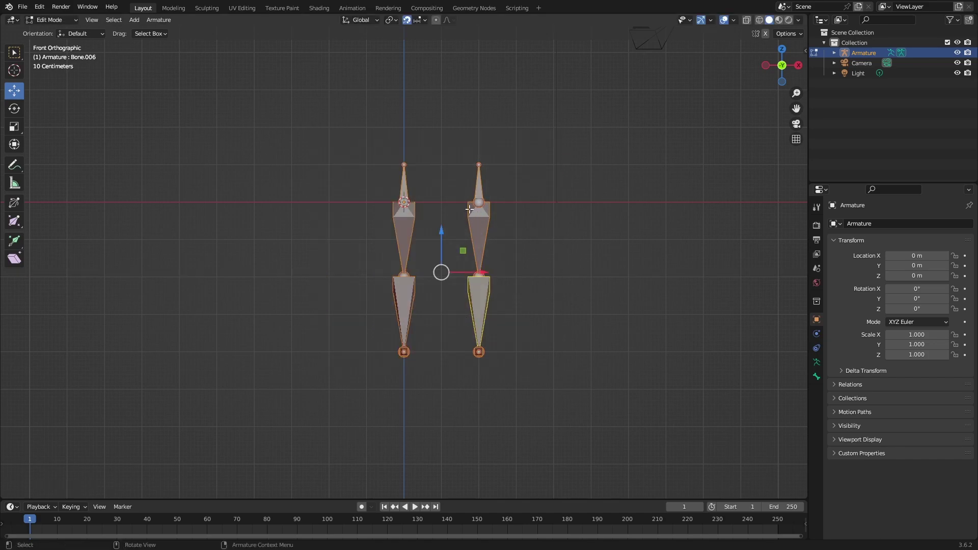
key("g")
key("x")
left_click(433, 275)
key("alt+a")
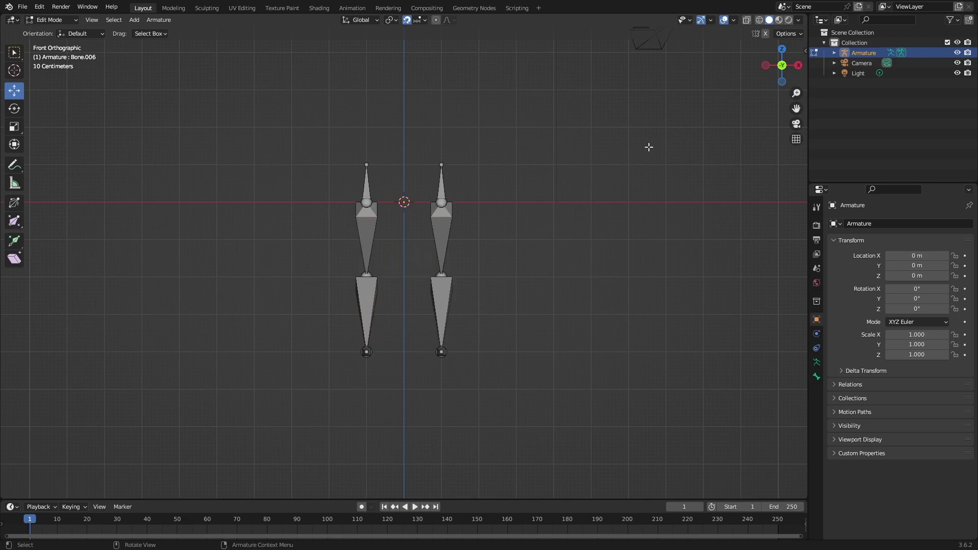
middle_click_drag(749, 80, 371, 350)
key("Tab")
- In Pose Mode, drag the second leg's foot bone to test the leg bending
key("ctrl+Tab")
left_click(372, 414)
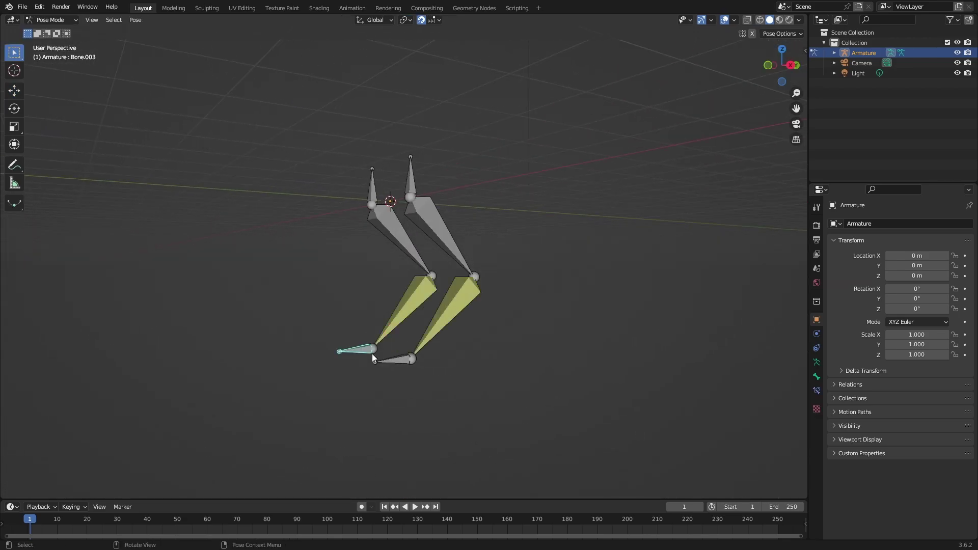
left_click(401, 361)
left_click(791, 66)
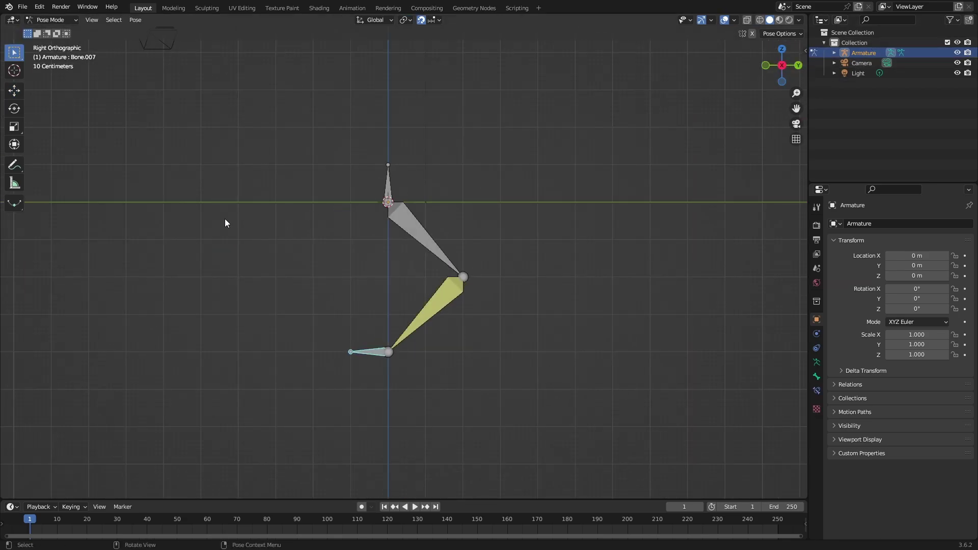
left_click(13, 91)
scroll(390, 341, "down", 1)
left_click_drag(390, 341, 277, 243)
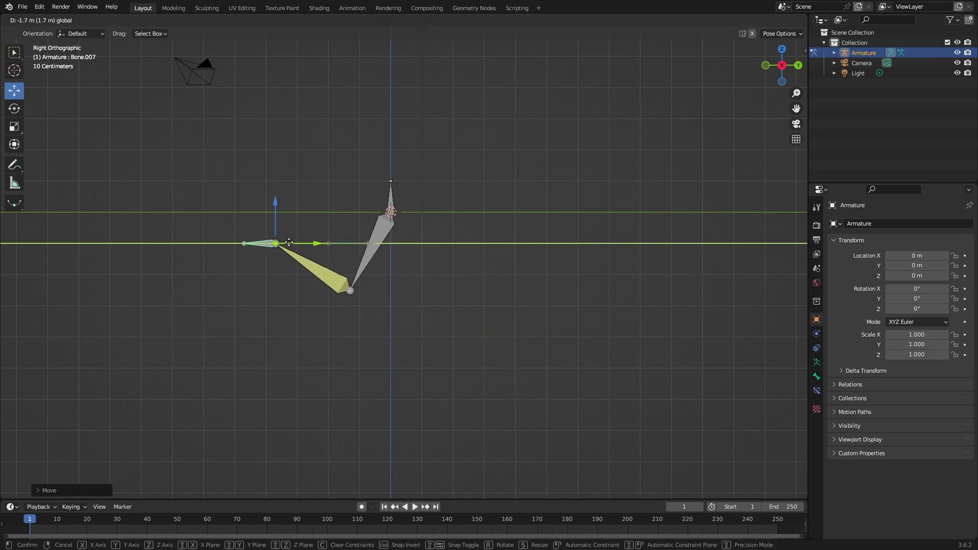
- Add a cube and scale it into a long, thin flat bar along X
key("s")
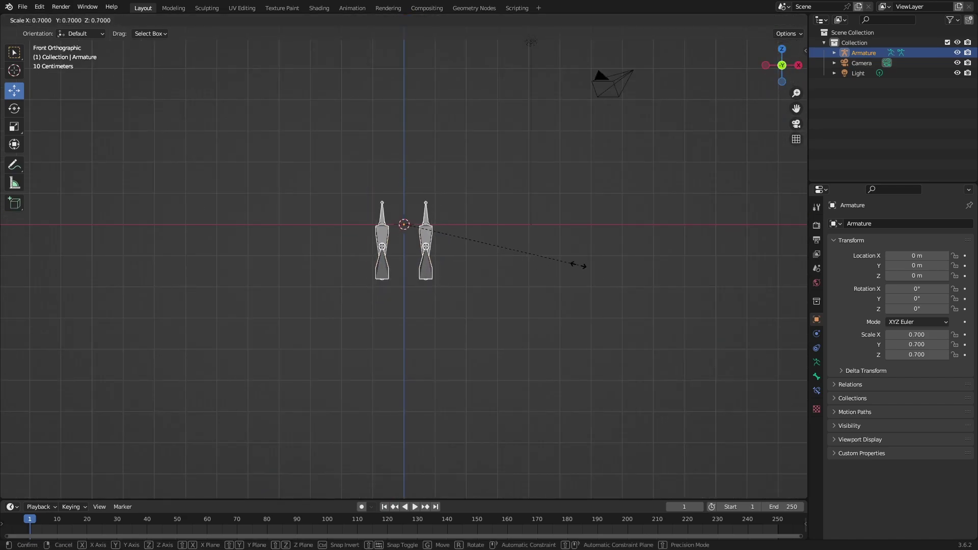
right_click(551, 245)
scroll(367, 222, "up", 3)
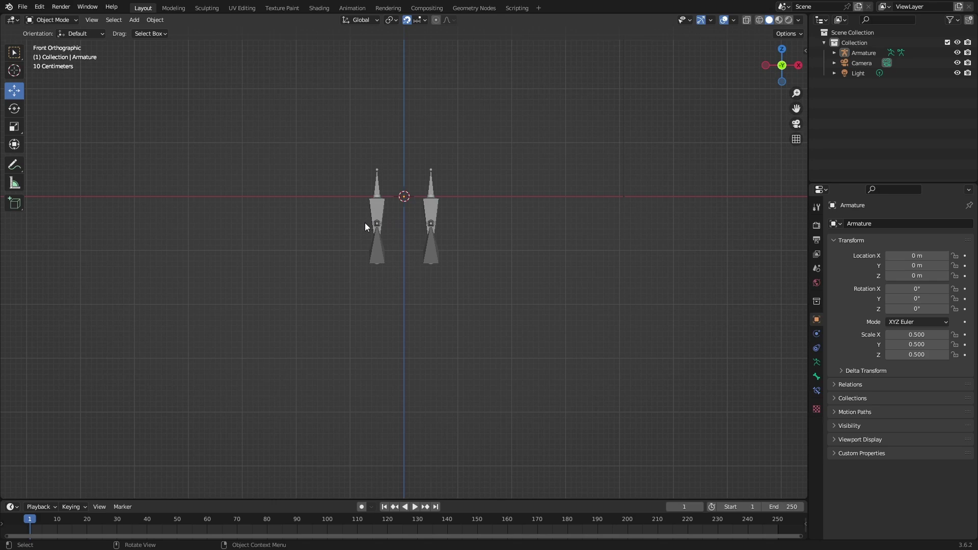
key("shift+a")
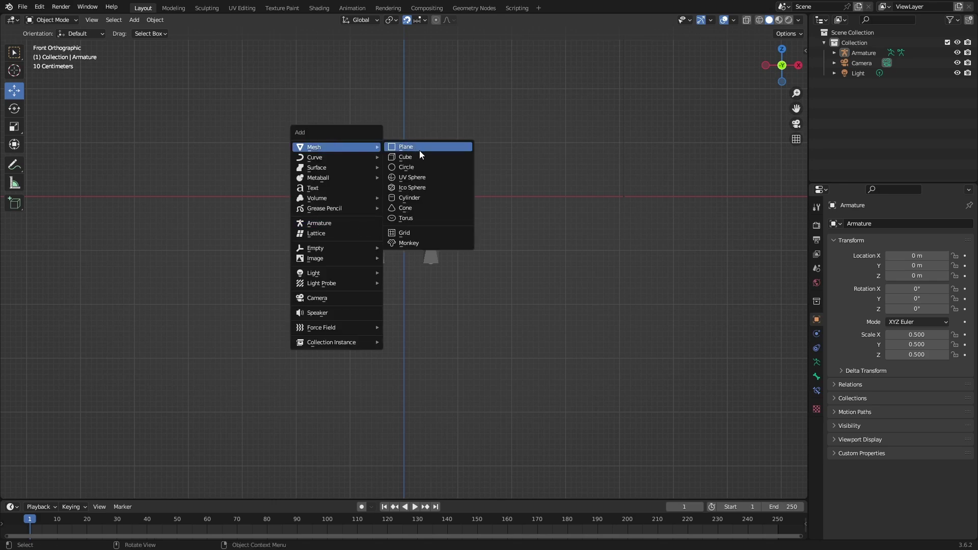
left_click(421, 154)
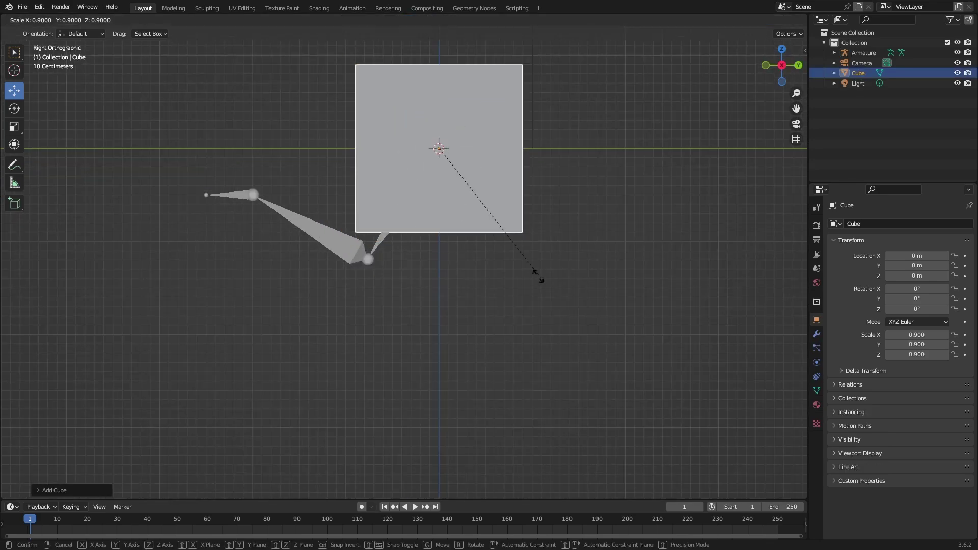
mouse_move(439, 260)
left_mouse_down()
mouse_move(704, 247)
mouse_move(0, 253)
left_mouse_up()
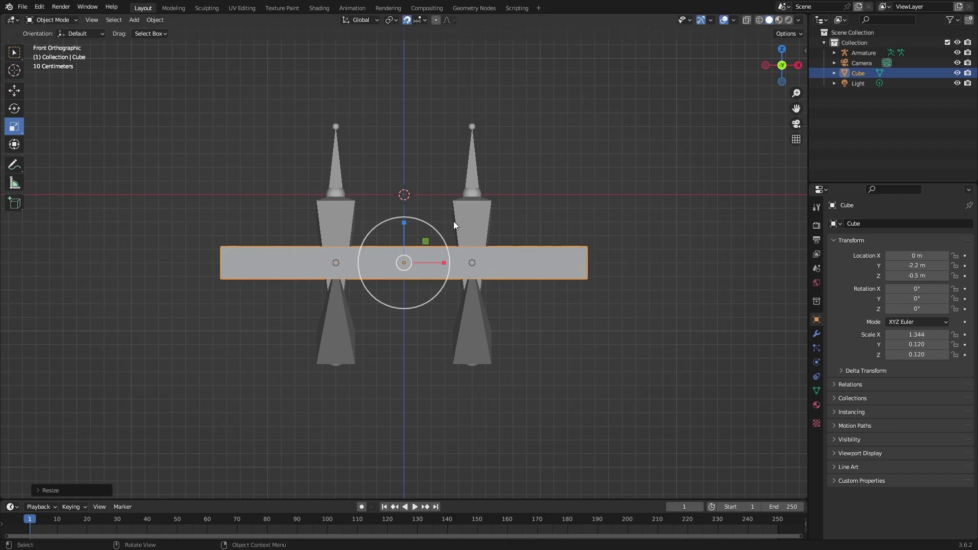
middle_click_drag(453, 221, 398, 310)
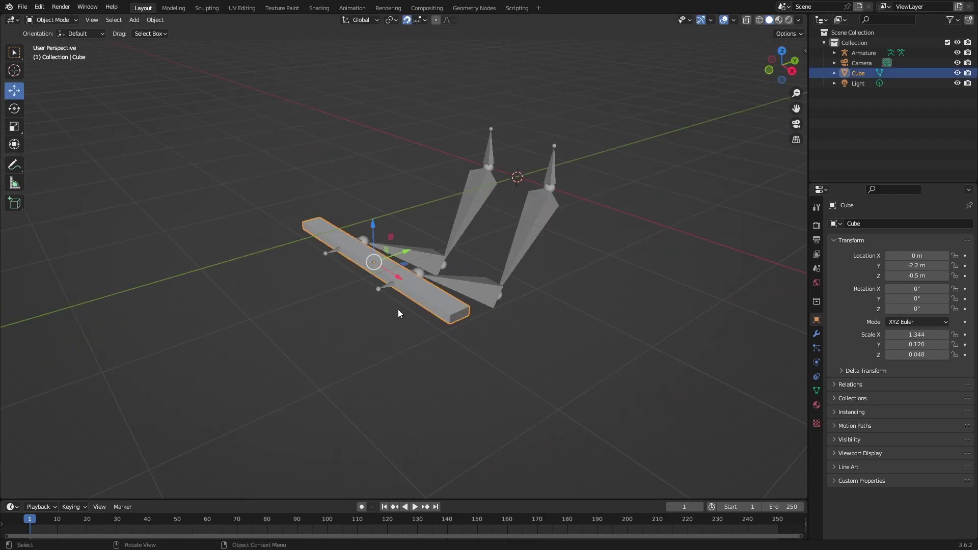
- Parent the bar to the armature's second-leg foot bone in Pose Mode
left_click(458, 286, "shift")
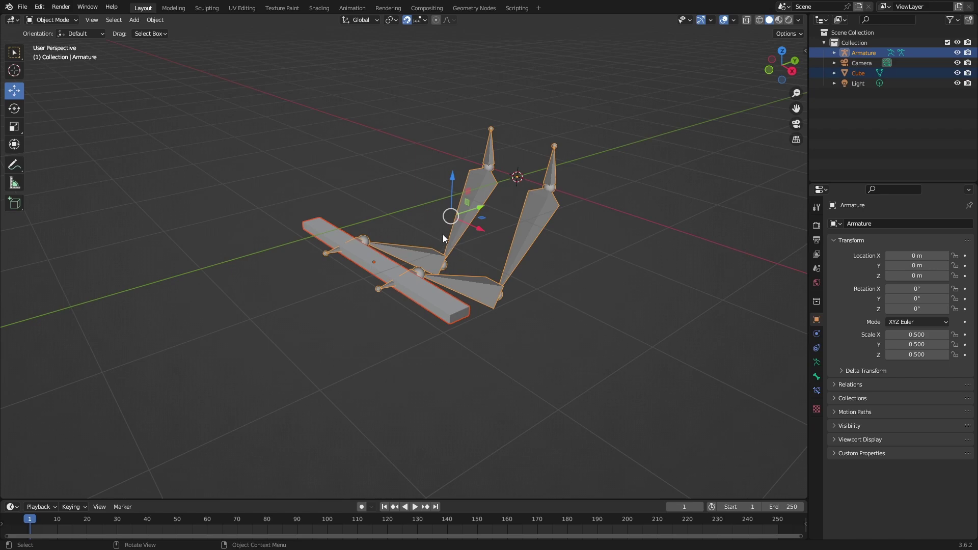
key("ctrl+Tab")
left_click(443, 312)
left_click(397, 279, "shift")
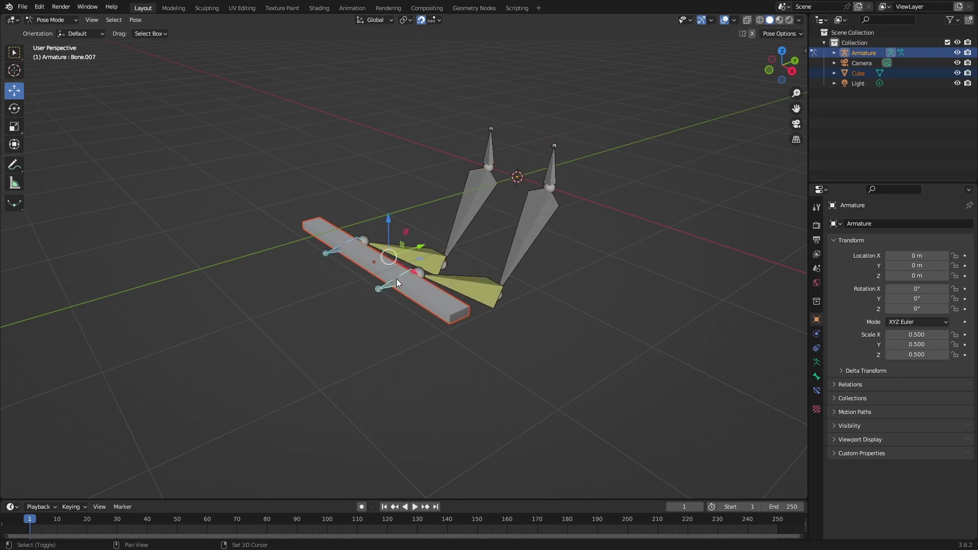
key("ctrl+p")
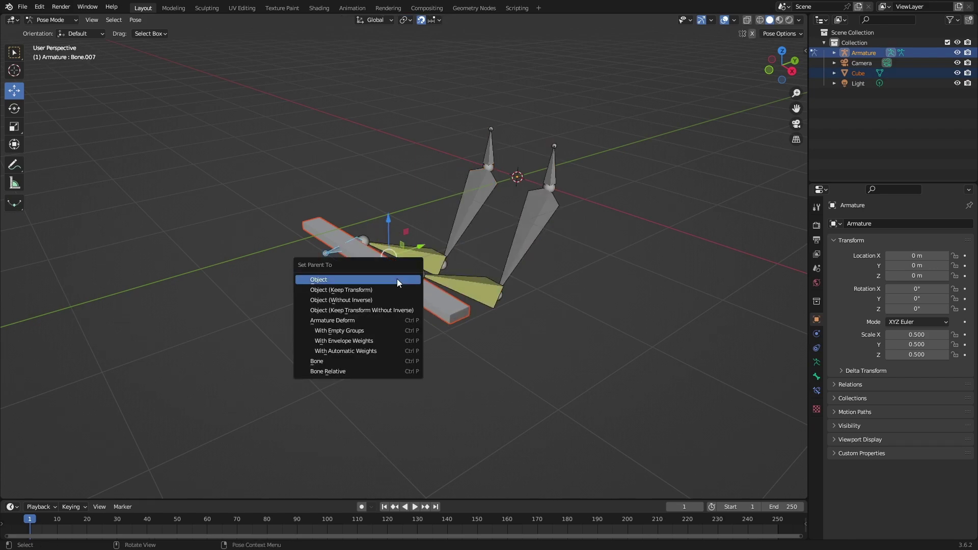
left_click(340, 364)
middle_click_drag(339, 365, 353, 204)
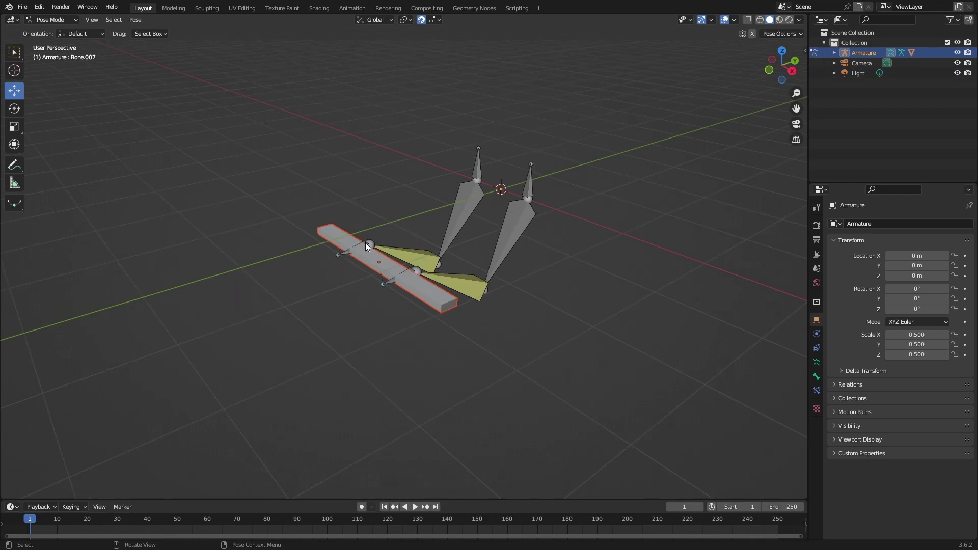
left_click(406, 274, "shift")
left_click(769, 70)
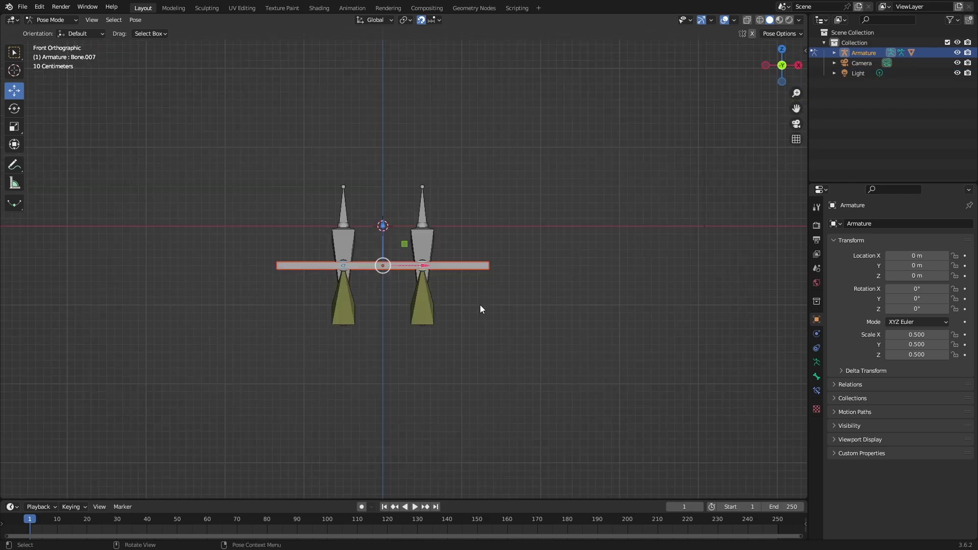
- Keyframe the steering bone's level location and rotation as the rest pose
key("i")
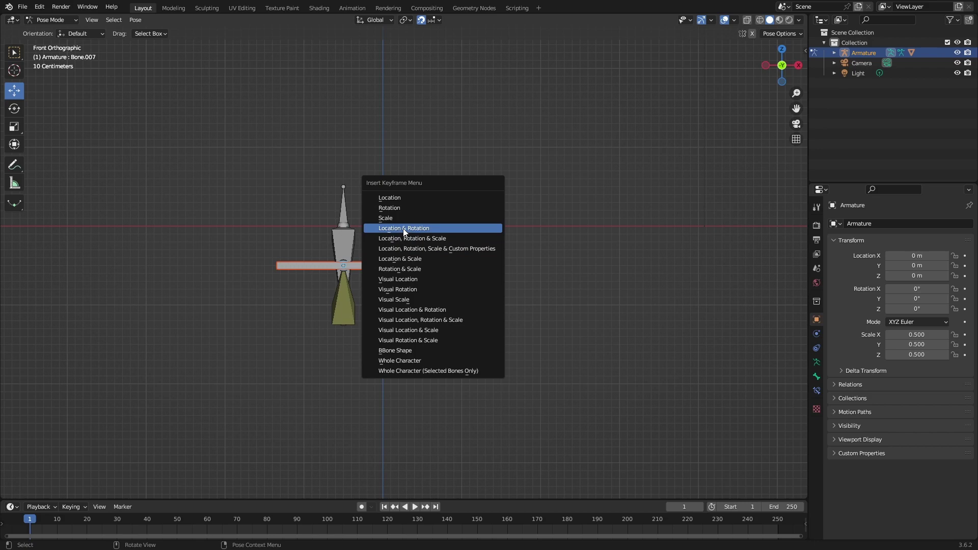
left_click(403, 229)
left_click(117, 519)
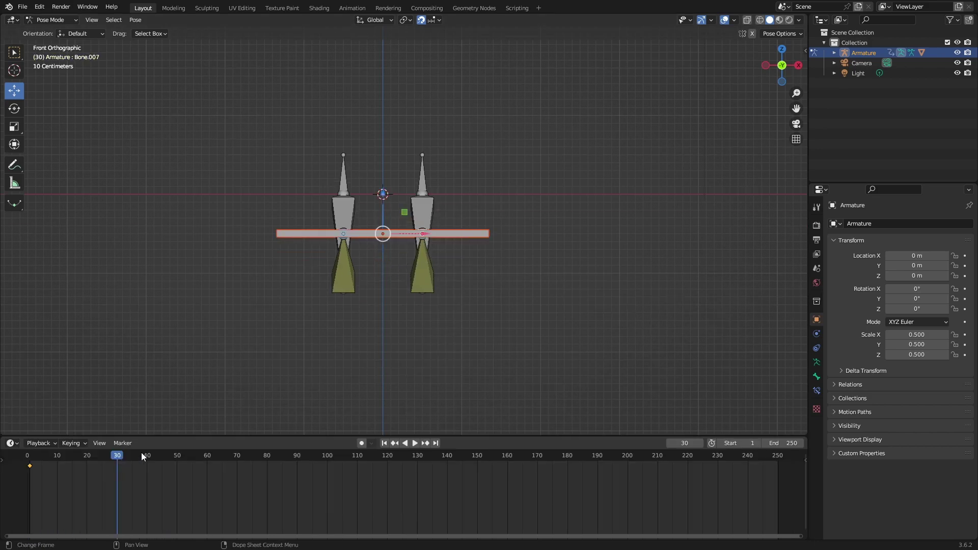
left_click_drag(173, 500, 141, 436)
- Tilt the steering bone one way and keyframe it at frame 30
key("r")
left_click(523, 230)
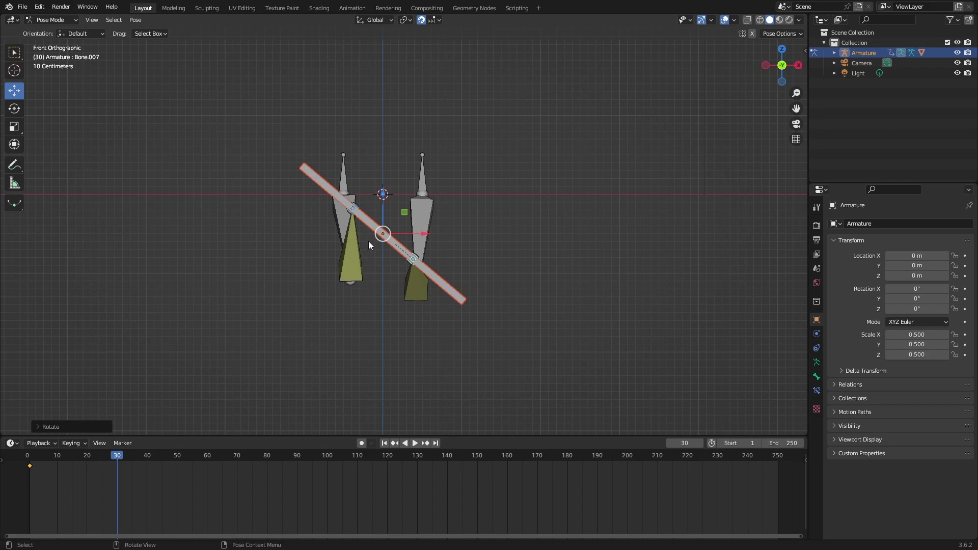
key("i")
left_click(339, 240)
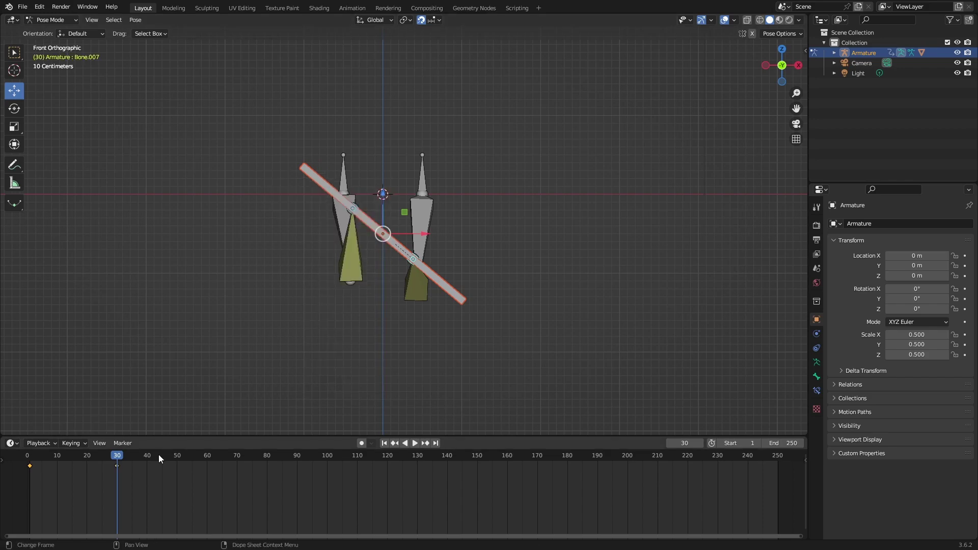
key("Left")
- Tilt the bone the opposite way and keyframe it at frame 45
left_click(163, 461)
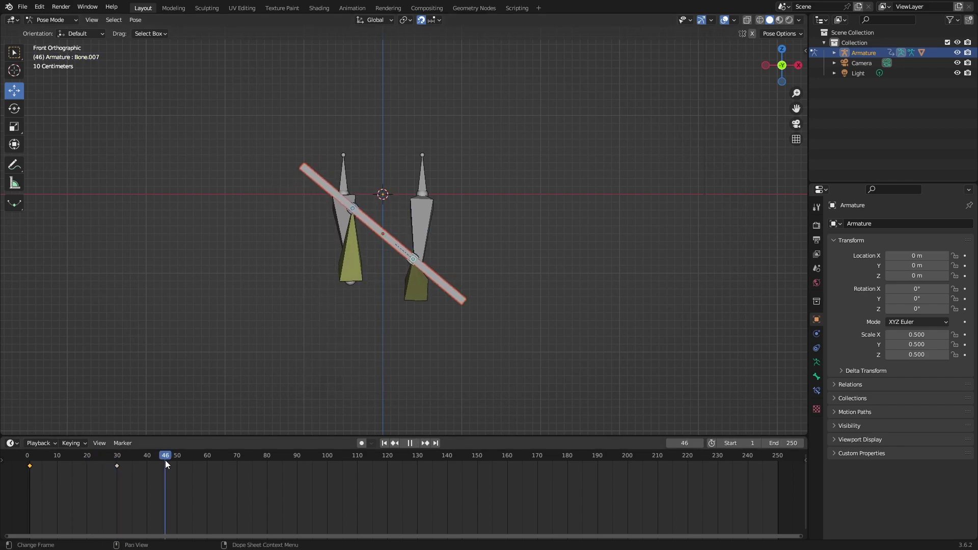
key("r")
left_click(314, 355)
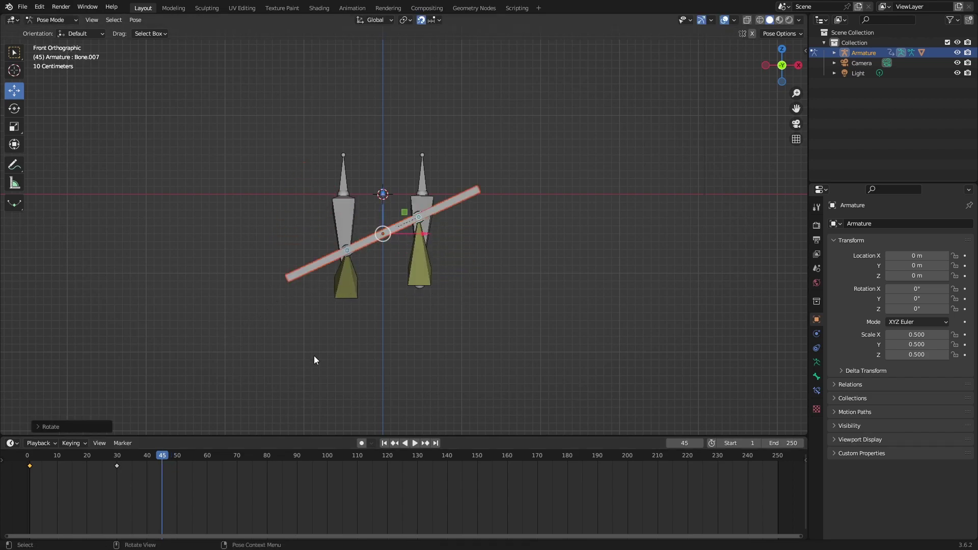
key("i")
- Paste the level pose at frame 70 and set the animation end frame to 70
left_click_drag(168, 458, 237, 457)
key("ctrl+v")
left_click(782, 444)
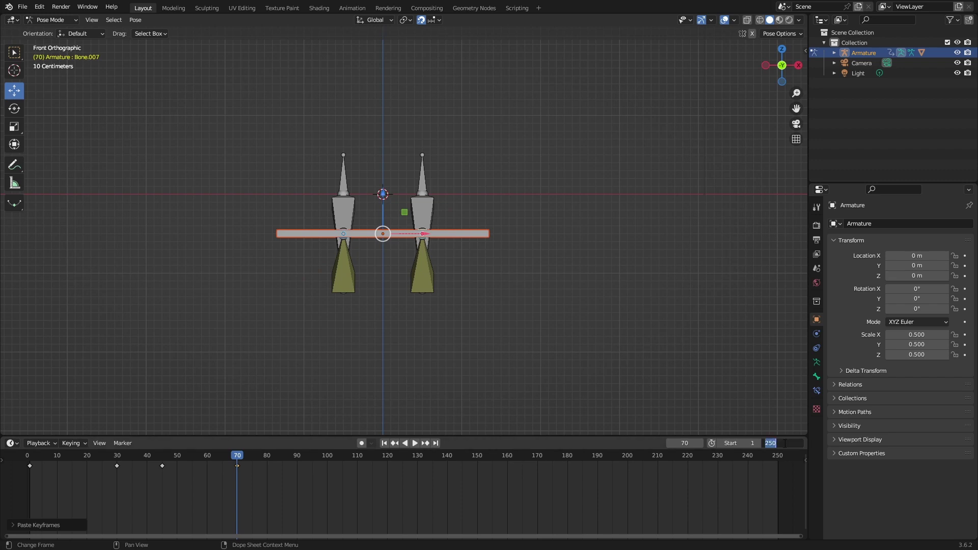
type("70")
key("Return")
key("space")
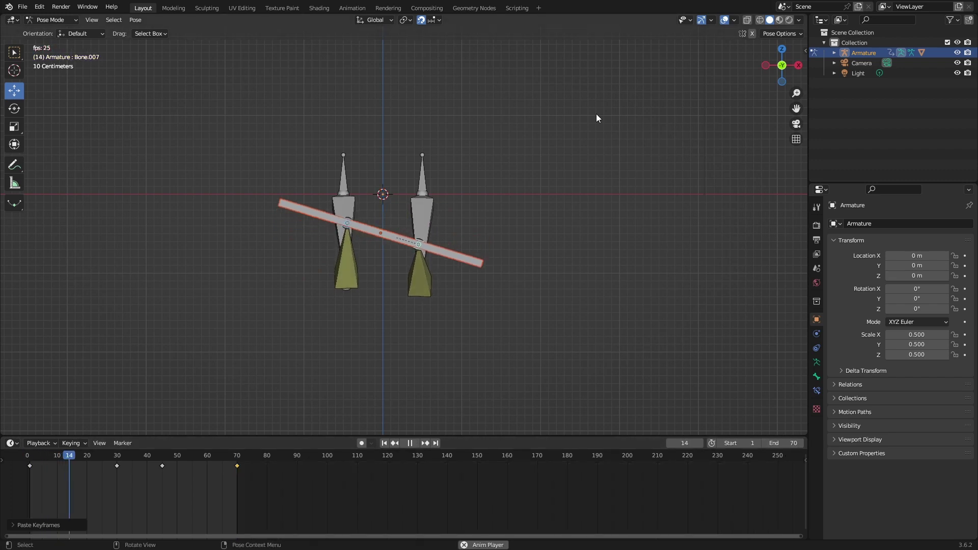
key("Escape")
key("ctrl+Tab")
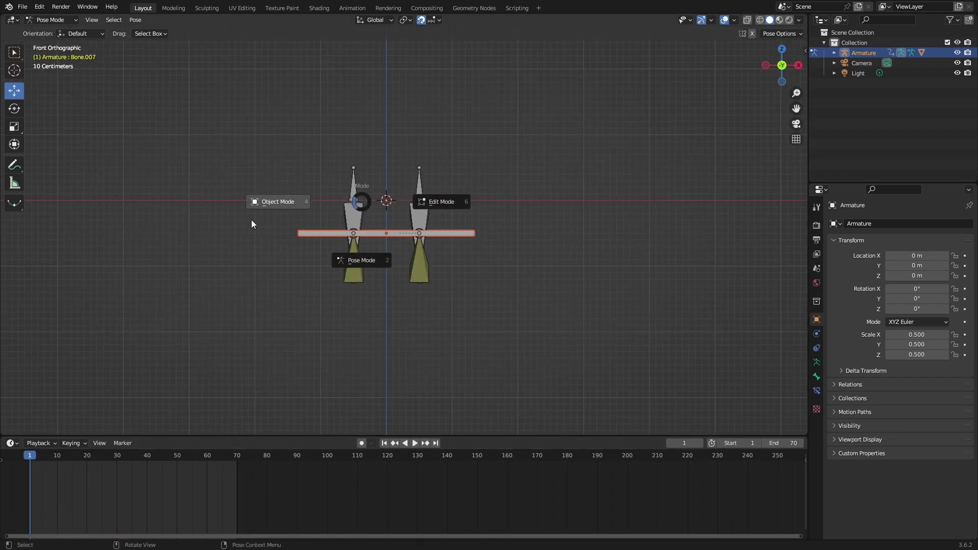
- In Object Mode, add a cube and scale it flat into a wing plate
left_click(252, 219)
key("shift+a")
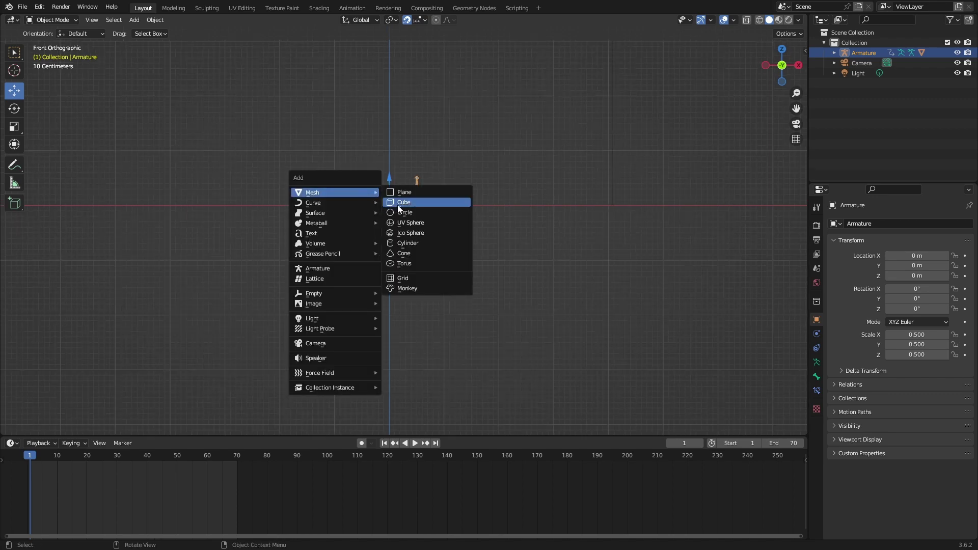
left_click(402, 204)
right_click(401, 203)
key("s")
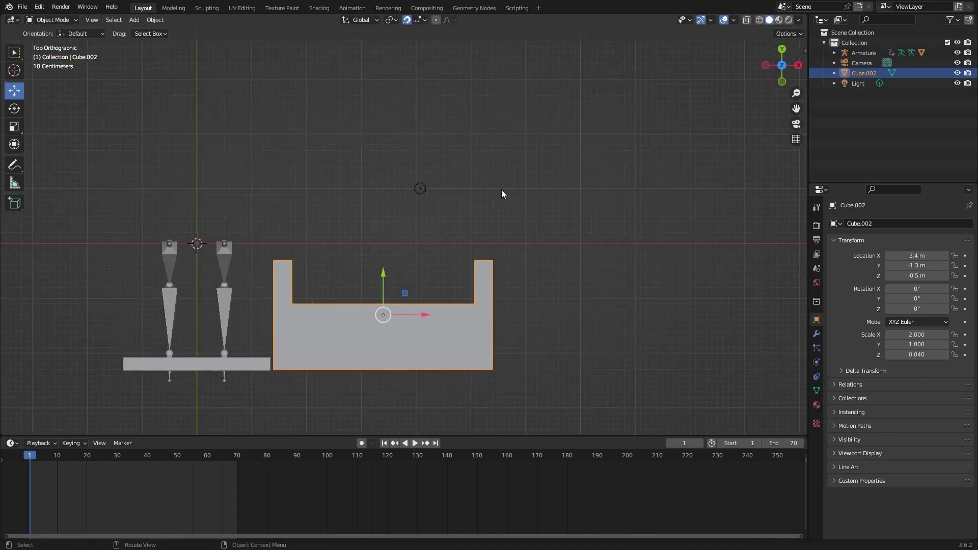
scroll(429, 289, "down", 2)
middle_click_drag(429, 289, 536, 270, "shift")
scroll(537, 270, "up", 2)
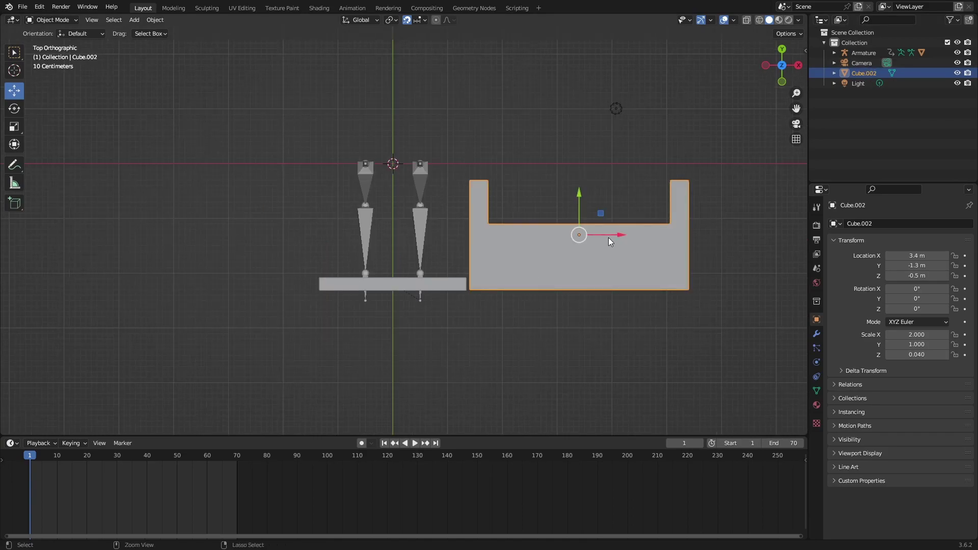
- Paste a copy of the wing plate on the left side and preview the animation
key("ctrl+v")
left_click_drag(610, 242, 244, 241)
scroll(463, 330, "down", 2)
left_click(462, 329)
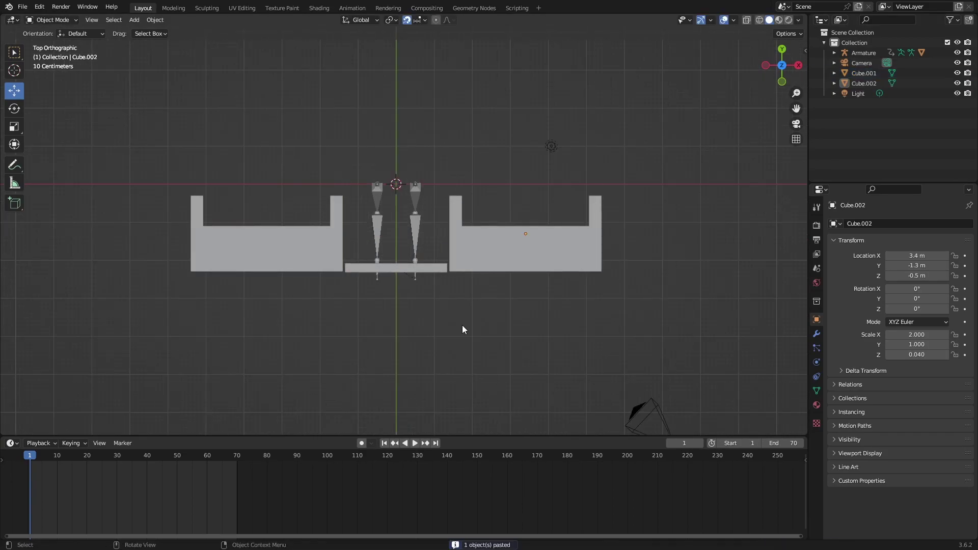
key("space")
mouse_move(462, 329)
middle_mouse_down()
mouse_move(695, 133)
mouse_move(456, 305)
middle_mouse_up()
key("Escape")
scroll(450, 283, "up", 2)
scroll(785, 62, "up", 3)
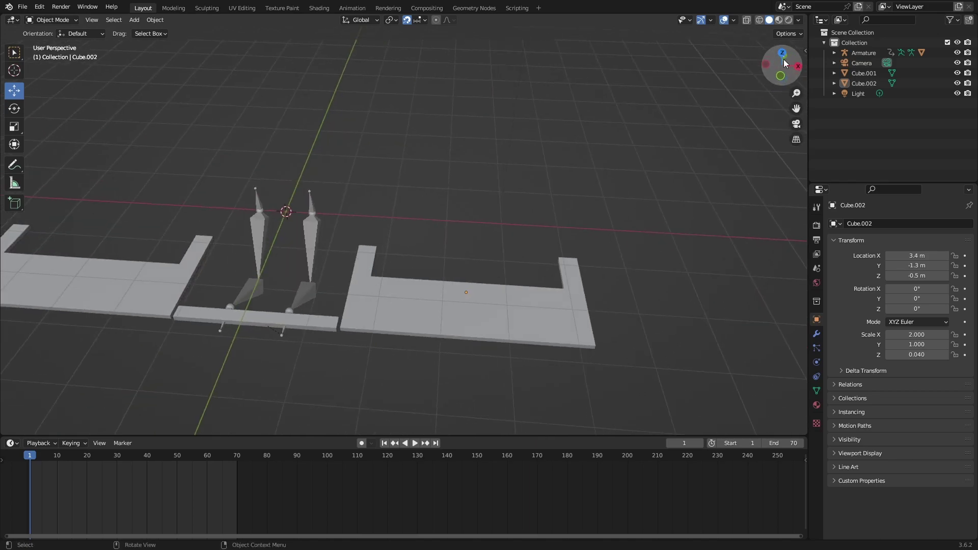
- Snap the 3D cursor to the selected right wing plate
left_click(785, 62)
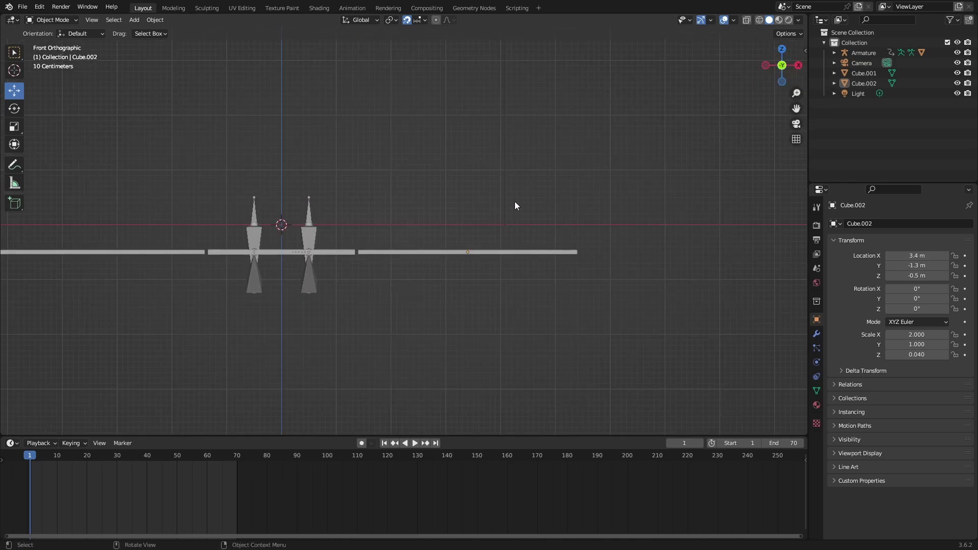
left_click(458, 252)
middle_click_drag(458, 252, 631, 203)
key("shift+s")
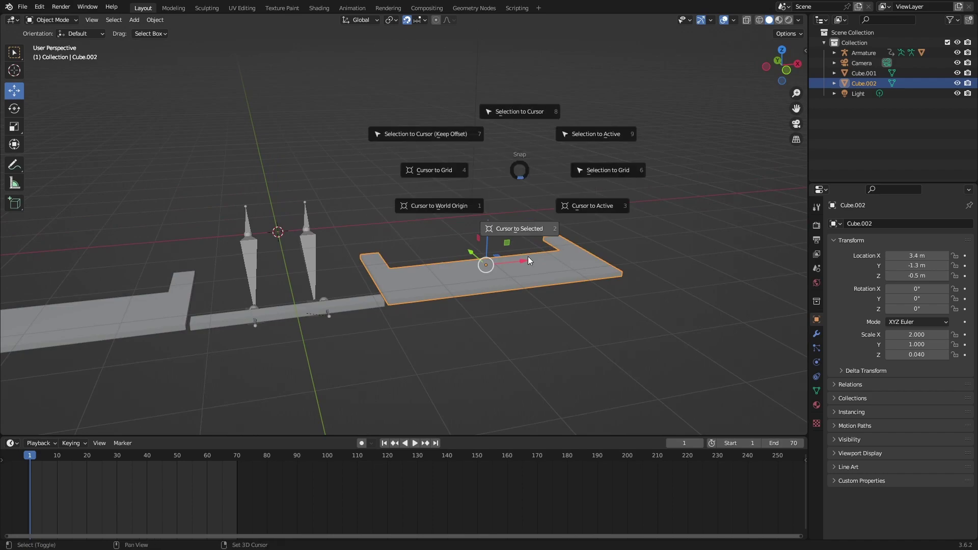
left_click(528, 256)
- Add a cube at the right wing and flatten it into a thin flap plate
key("shift+a")
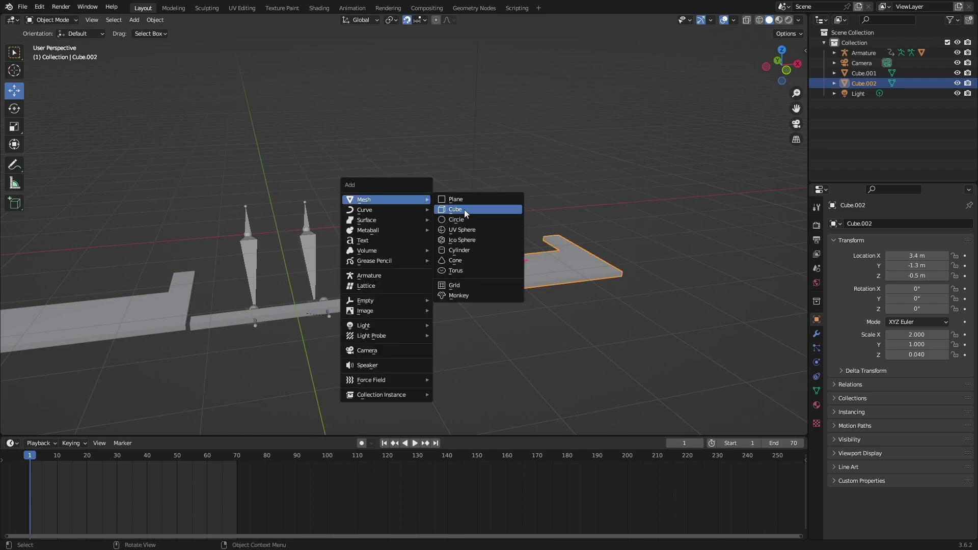
left_click(464, 209)
key("ctrl+KP_3")
key("shift+space")
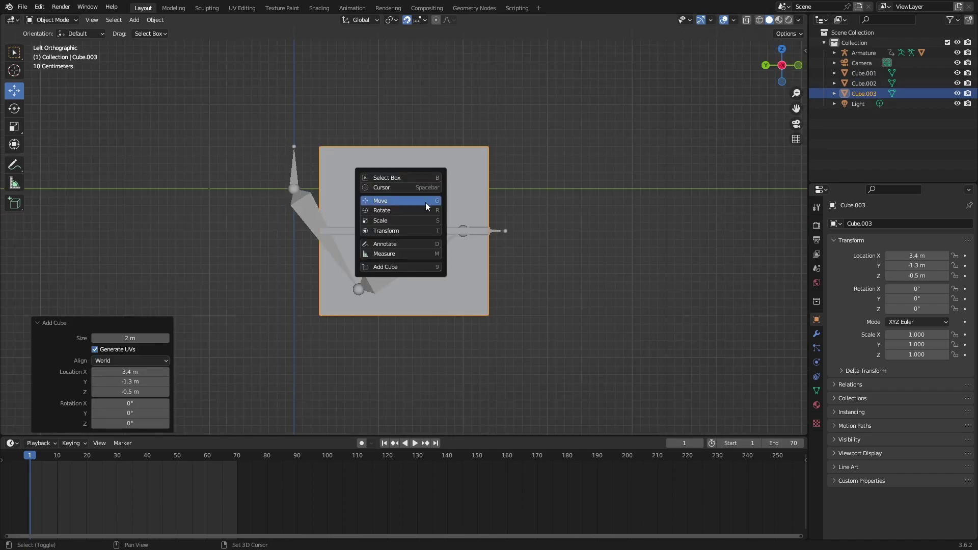
key("s")
scroll(413, 203, "up", 1)
scroll(399, 204, "up", 1)
mouse_move(406, 189)
left_mouse_down()
mouse_move(404, 225)
mouse_move(403, 130)
left_mouse_up()
- Move the flap into place along the right wing's edge
key("KP_7")
key("shift+space")
key("g")
scroll(403, 204, "down", 3)
middle_click_drag(404, 204, 433, 153)
key("KP_7")
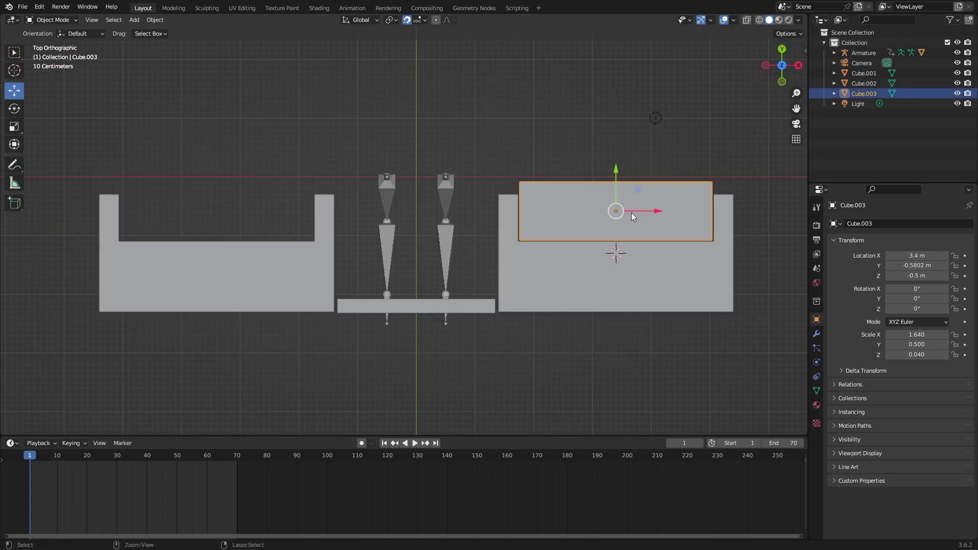
- Copy the flap and place the duplicate on the left wing
key("ctrl+c")
key("ctrl+v")
left_click_drag(646, 208, 240, 208)
left_click(241, 208)
middle_click_drag(240, 208, 326, 173)
- Add a cube for the long fuselage box through the plane's middle
key("KP_3")
key("shift+a")
left_click(336, 166)
key("shift+space")
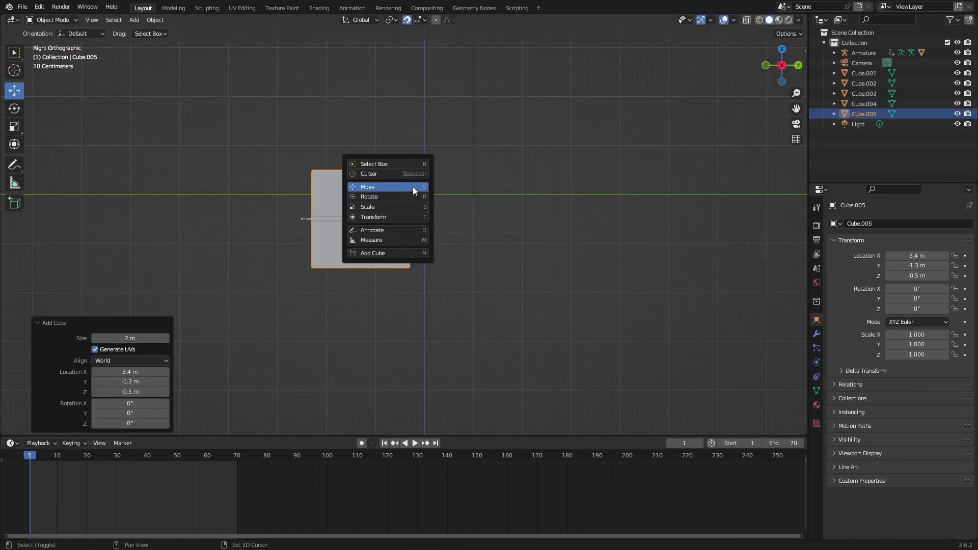
left_click(373, 198)
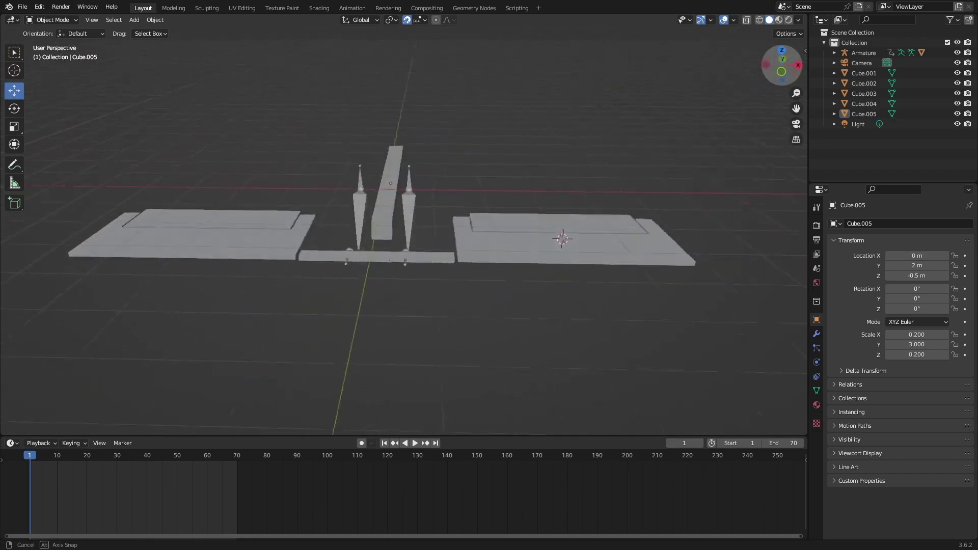
left_click_drag(782, 65, 779, 76)
- Parent both wing slabs to the fuselage box
left_click(448, 309)
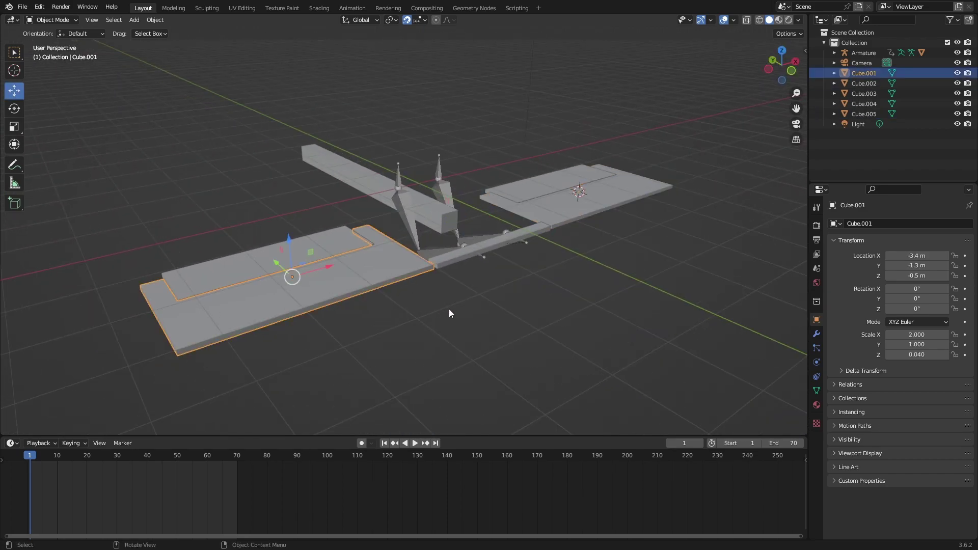
left_click(561, 209, "shift")
left_click(432, 206, "shift")
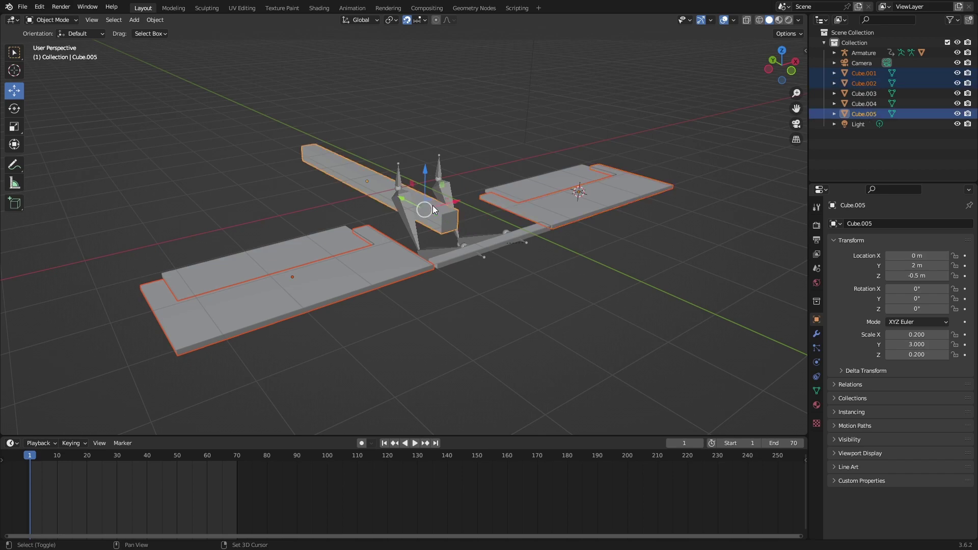
key("ctrl+p")
left_click(432, 205)
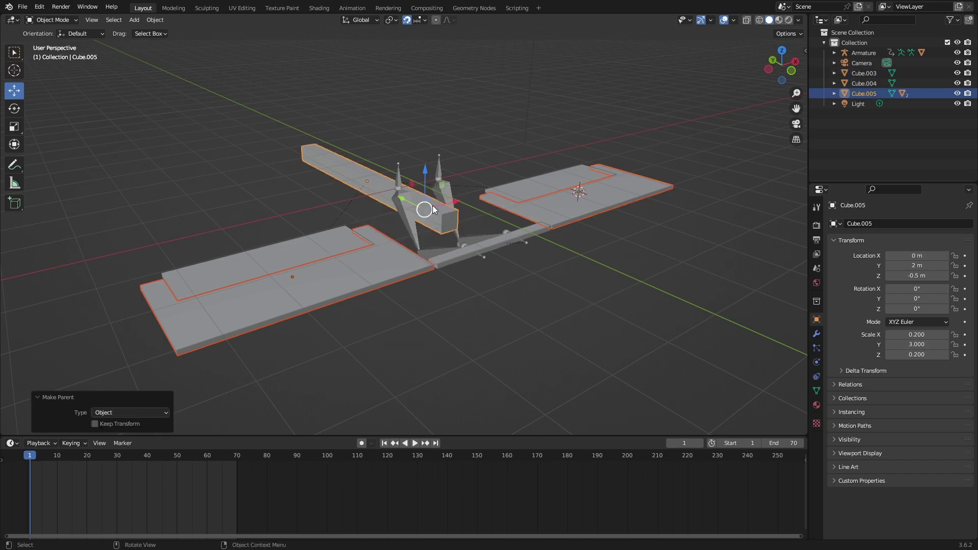
middle_click_drag(432, 206, 393, 249)
- Add a Copy Rotation constraint on the fuselage targeting Cube, then play to check the banking
left_click(425, 222)
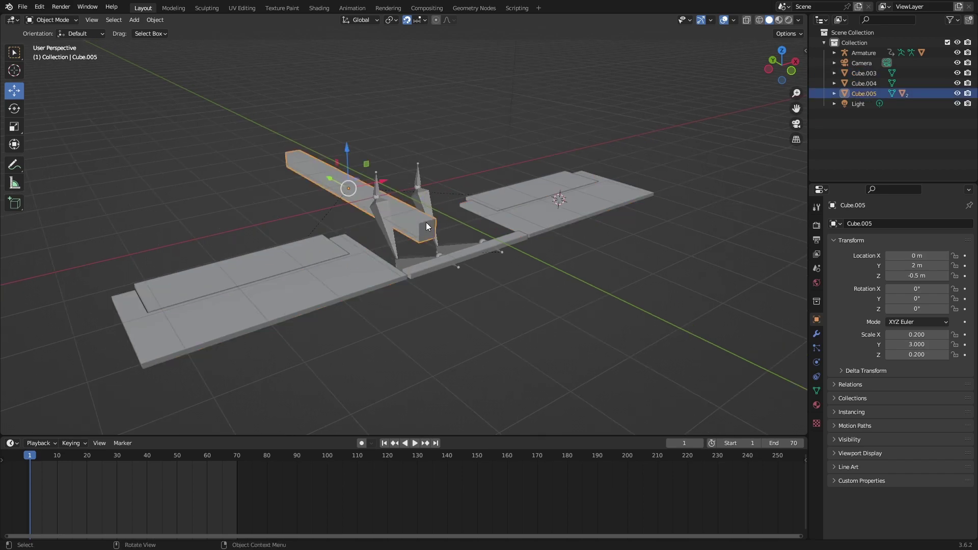
left_click(816, 334)
left_click(816, 376)
left_click(855, 222)
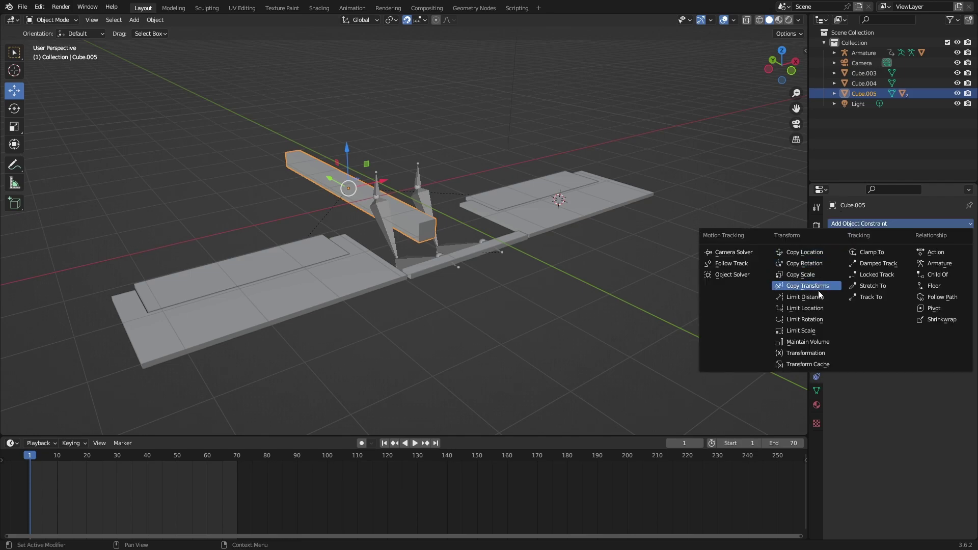
left_click(804, 263)
left_click(954, 255)
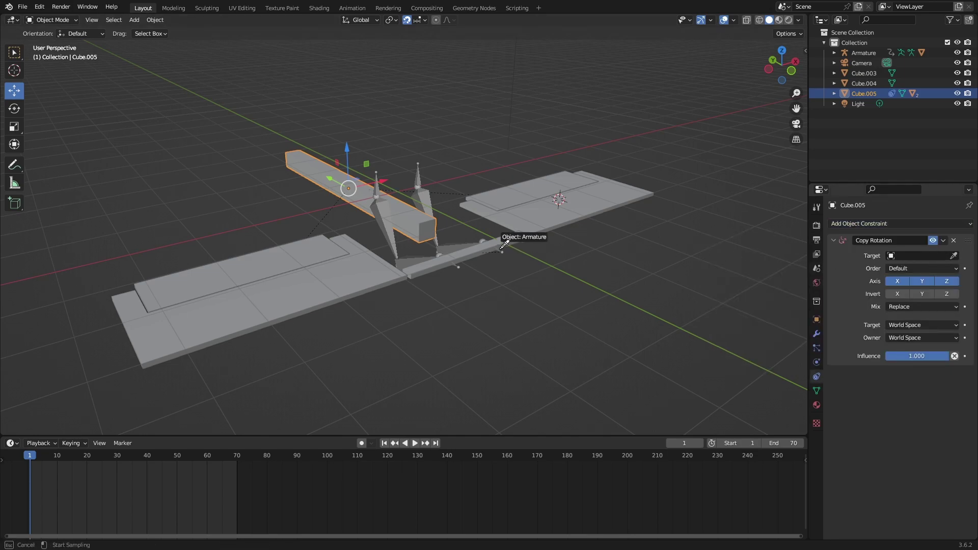
left_click(477, 249)
key("space")
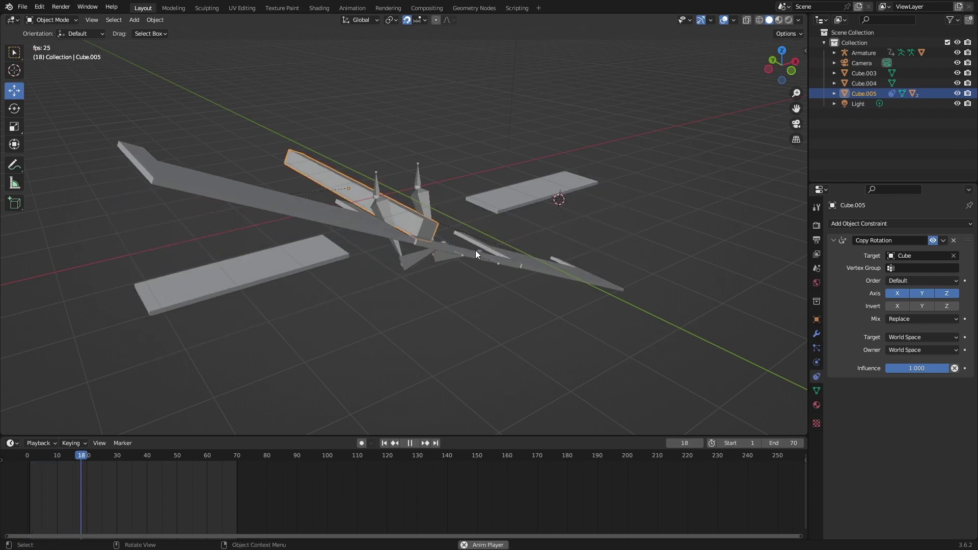
key("Escape")
middle_click_drag(475, 250, 549, 209)
- Add a Transformation constraint to the right flap Cube.003, mapping Rotation to Rotation
left_click(552, 237)
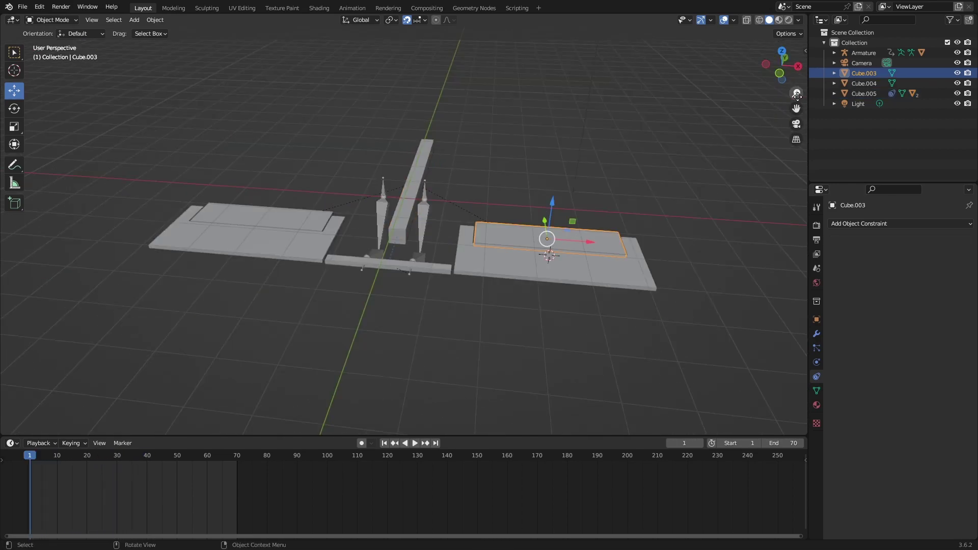
left_click(861, 223)
left_click(808, 352)
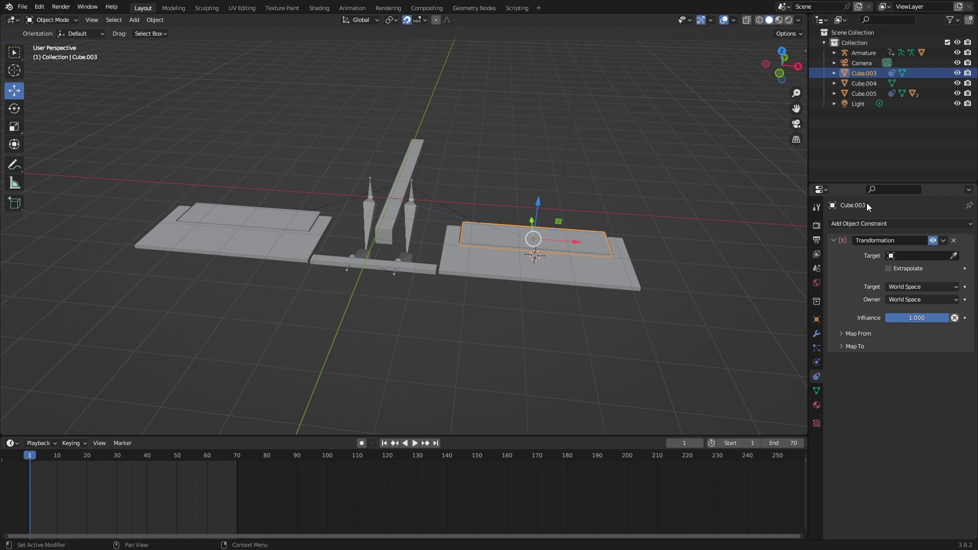
left_click_drag(866, 183, 835, 106)
left_click_drag(809, 147, 683, 153)
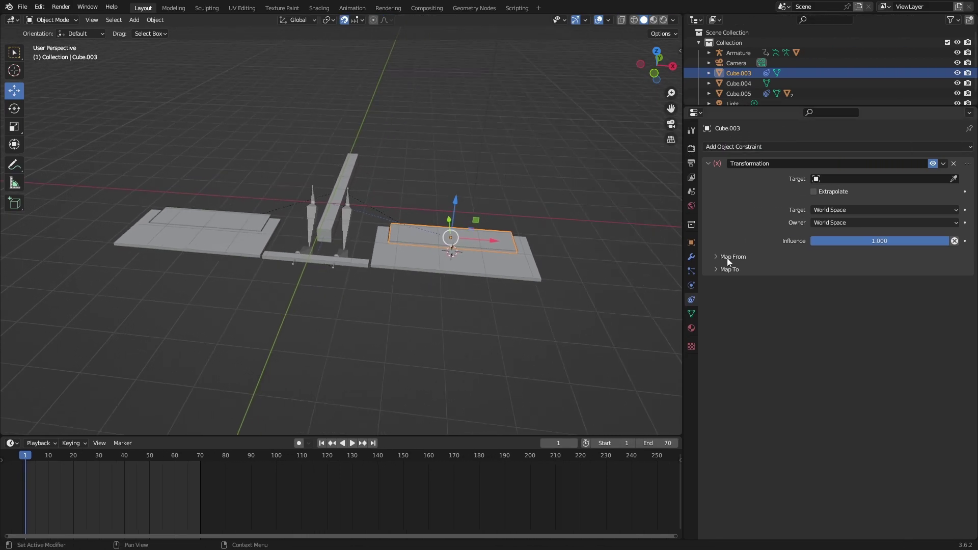
left_click(726, 257)
left_click(731, 357)
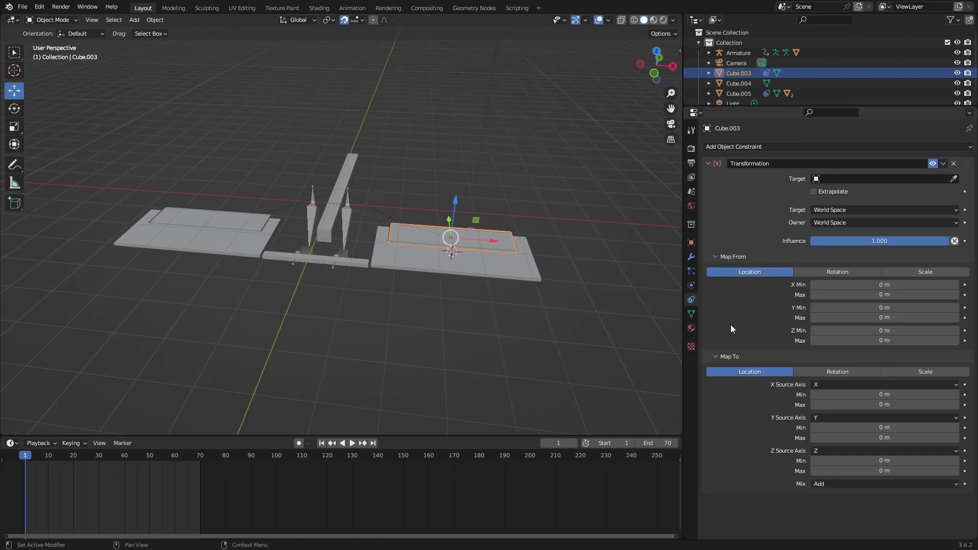
left_click(849, 273)
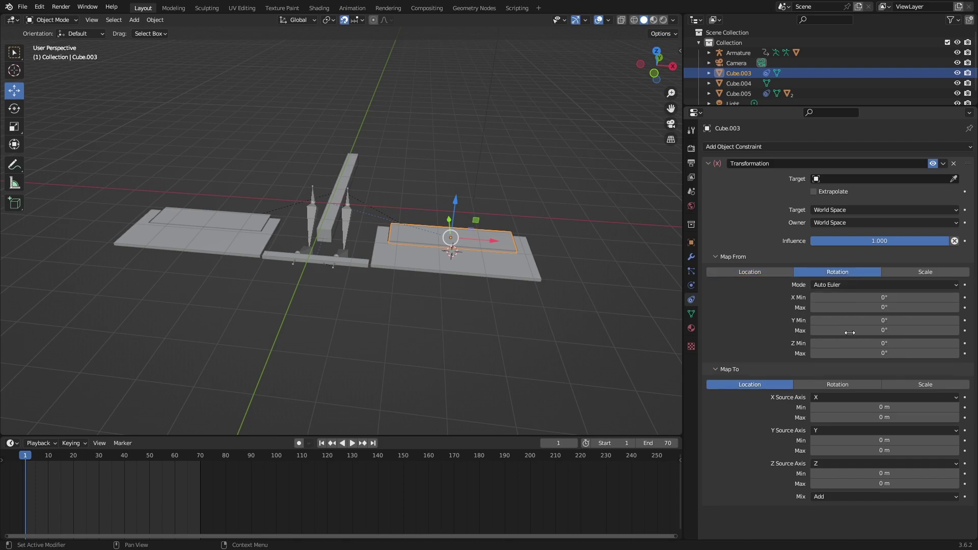
left_click(848, 385)
- Set every Map From and Map To minimum rotation to -360°
left_click(868, 299)
type("-360")
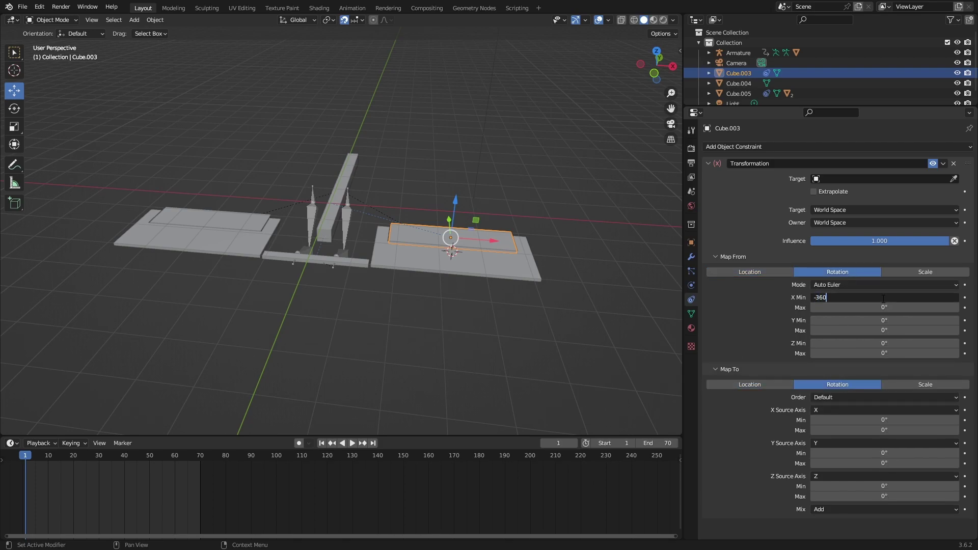
key("Return")
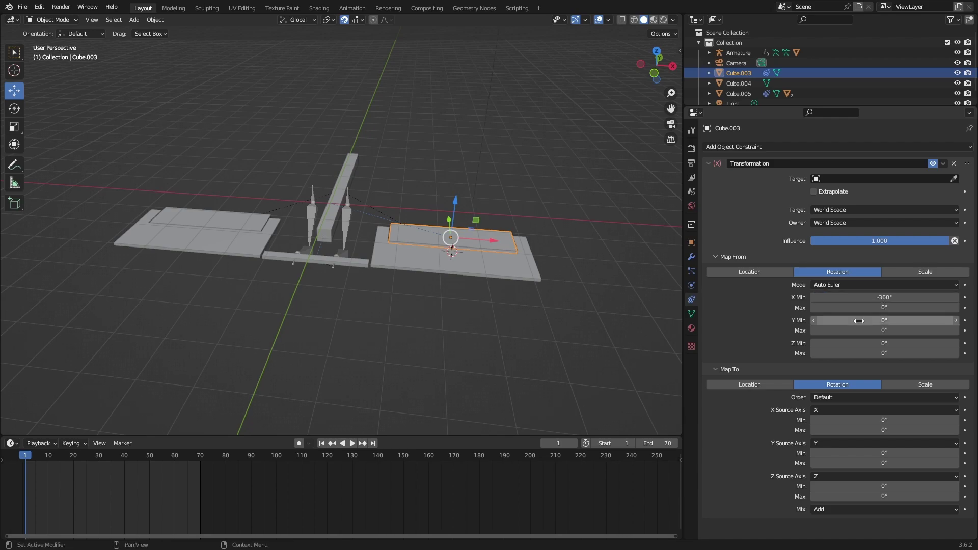
left_click(860, 321)
type("-360")
left_click(865, 345)
type("-360")
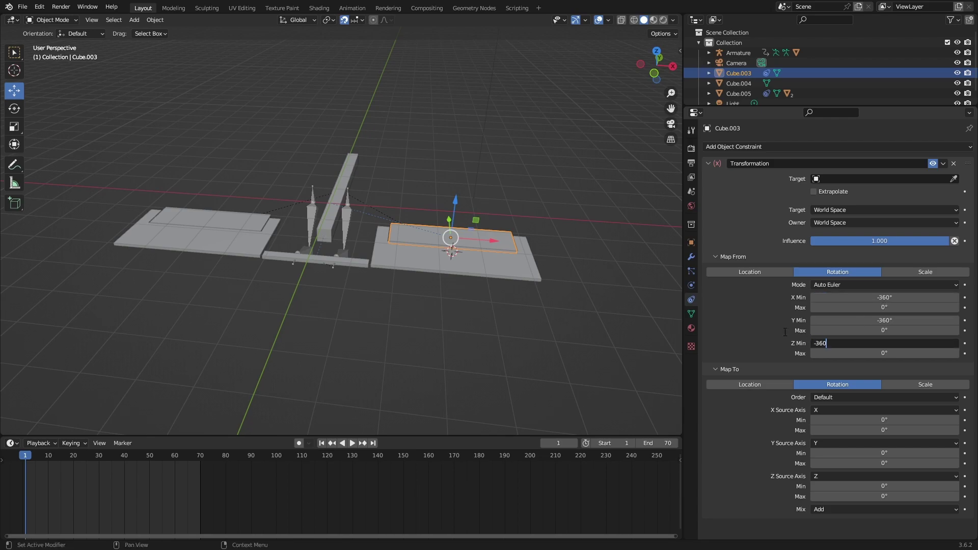
left_click(866, 420)
type("-360")
key("Return")
left_click(866, 452)
type("-360")
left_click(866, 487)
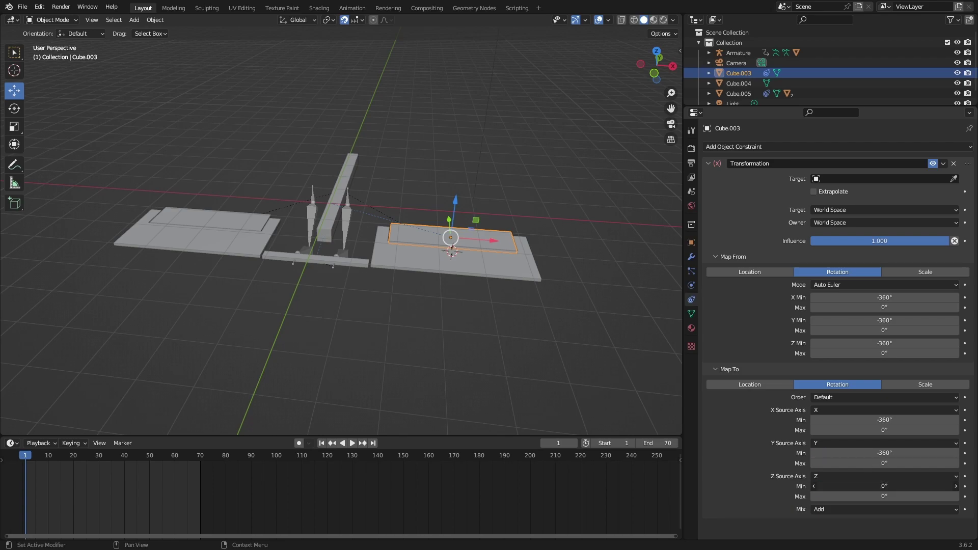
type("-360")
key("Return")
- Set the maximum rotation fields to 360°
left_click(884, 308)
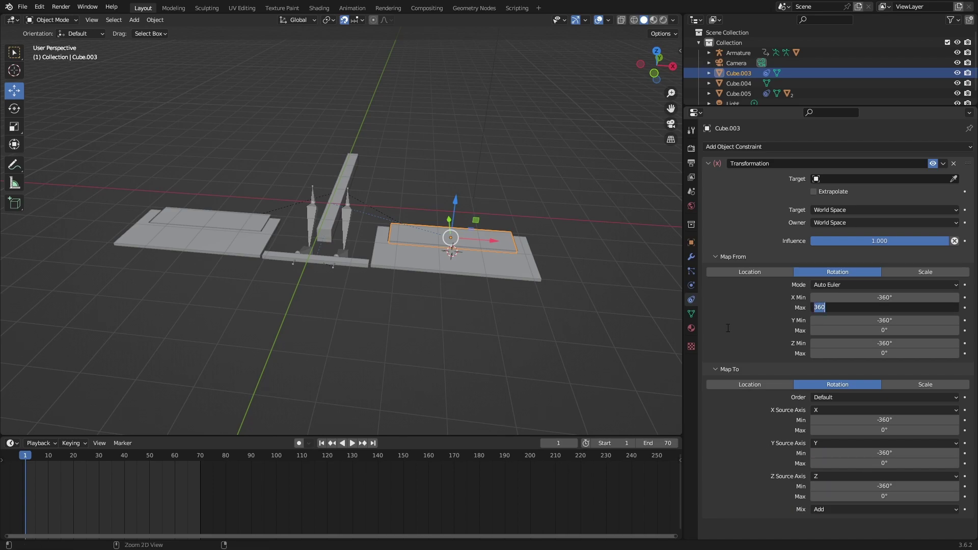
key("Return")
left_click(876, 331)
type("360")
key("Return")
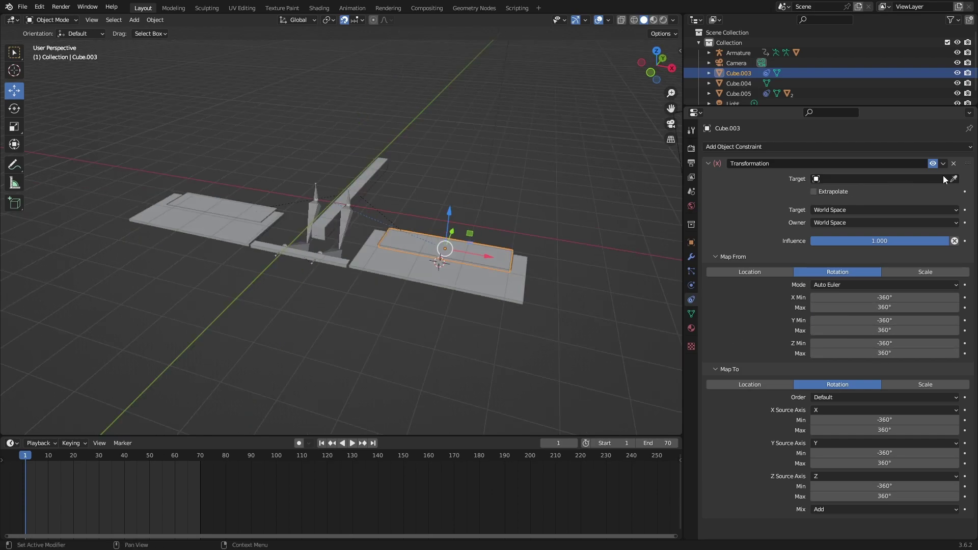
- Set Cube as the Transformation target and play the animation to test it
left_click(954, 178)
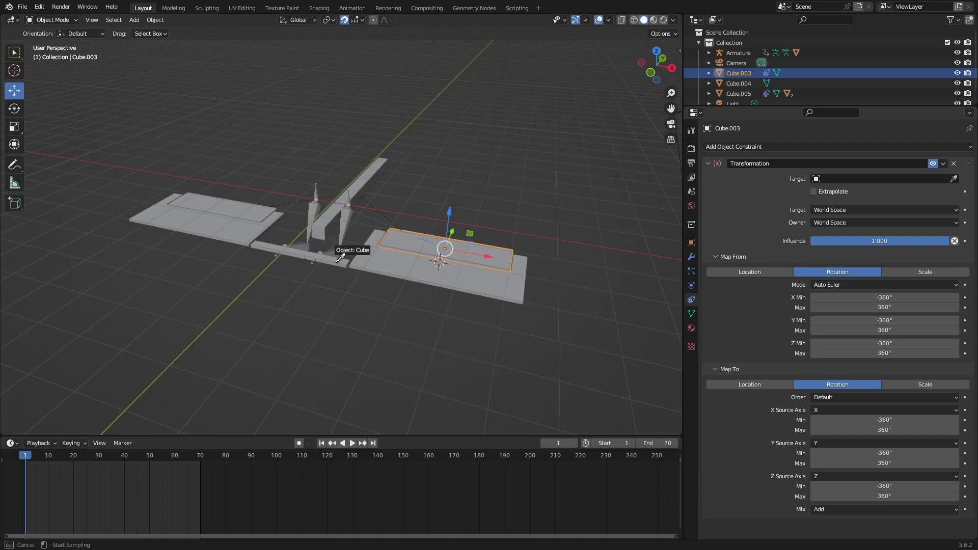
left_click(340, 258)
key("space")
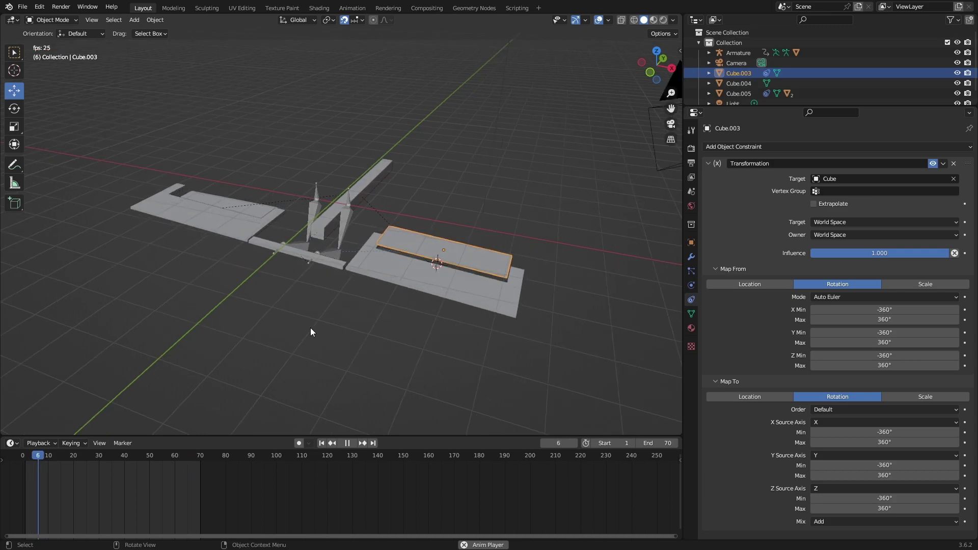
key("Escape")
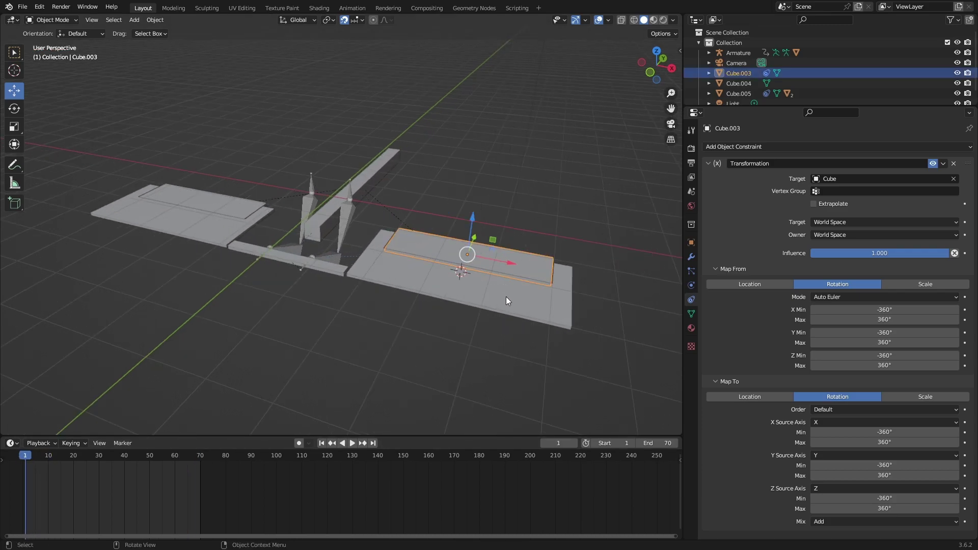
- Parent Cube.003 to the larger plate Cube.002 and check it in playback
left_click(470, 285, "shift")
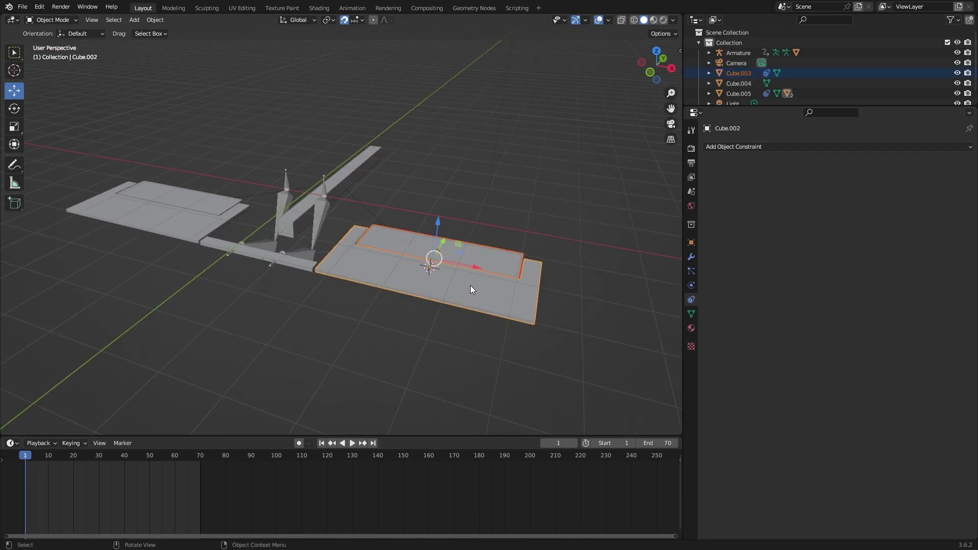
key("ctrl+p")
left_click(470, 285)
key("space")
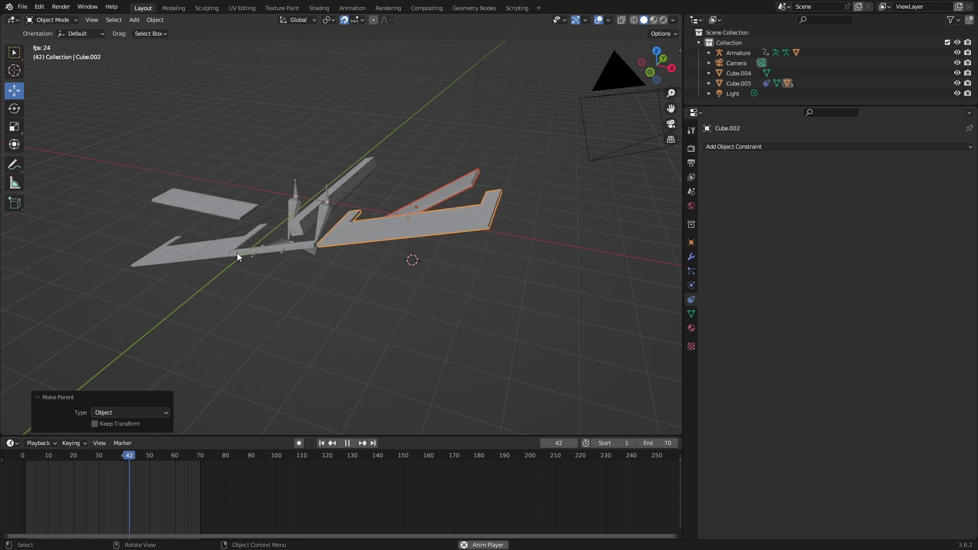
key("space")
left_click(401, 234)
key("shift+Left")
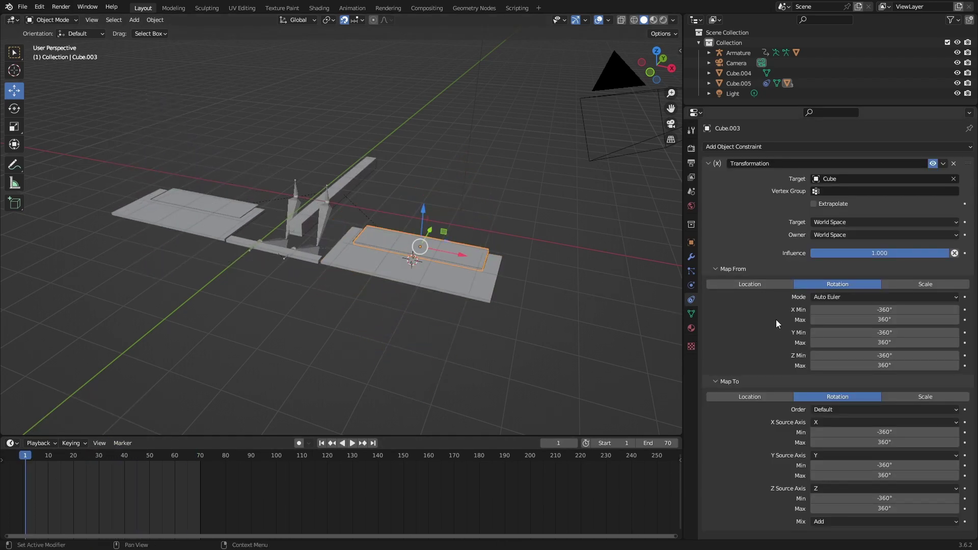
- Remap the flap constraint so X output comes from Y rotation and Y from Z, then test
left_click(817, 456)
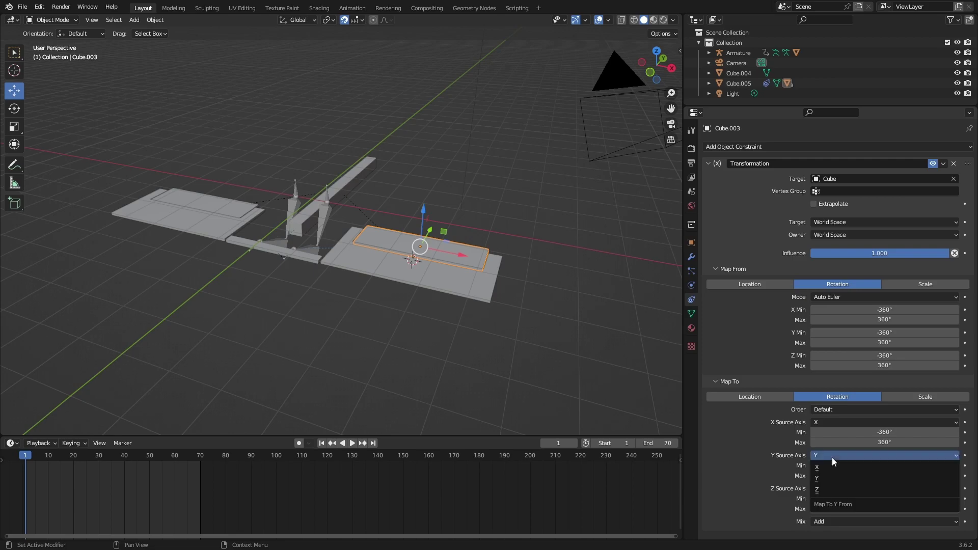
left_click(833, 487)
left_click(829, 422)
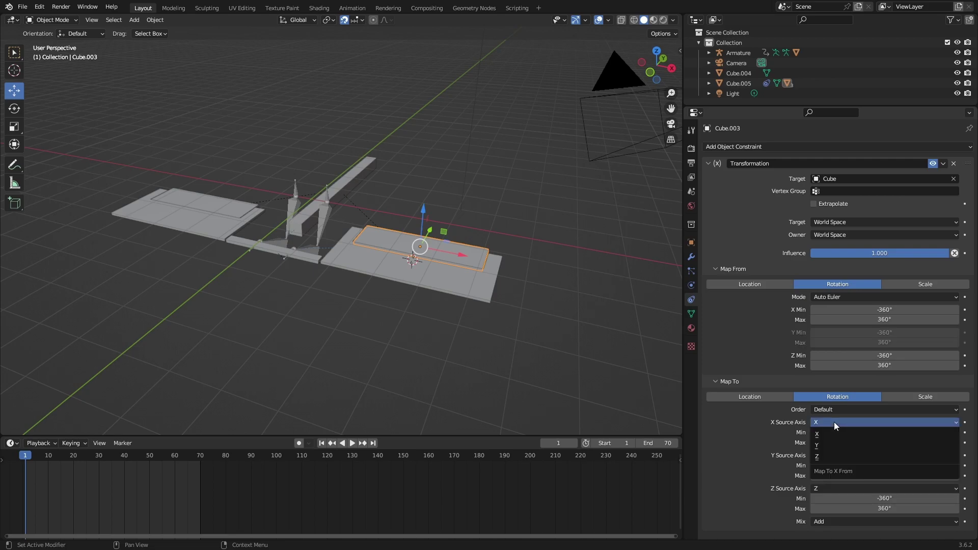
left_click(832, 448)
key("space")
key("Escape")
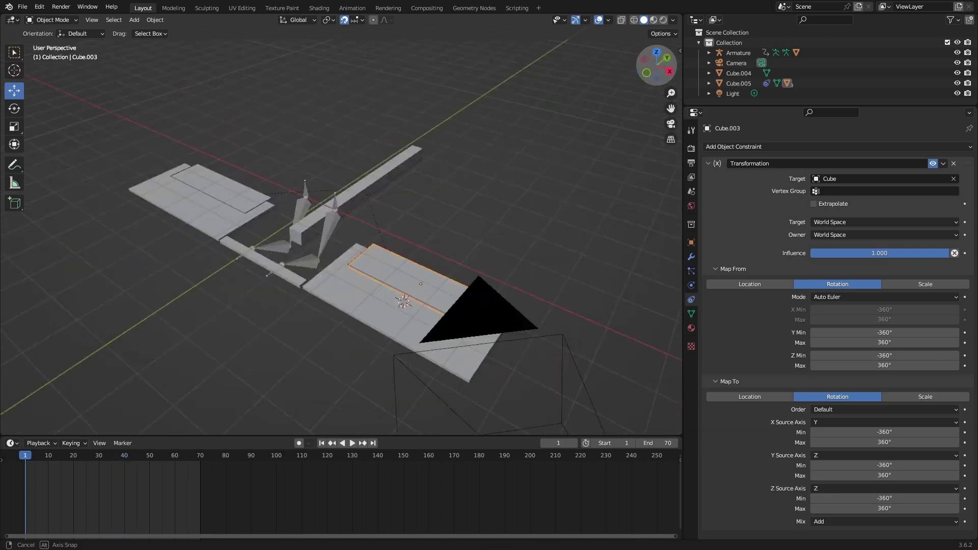
left_click_drag(671, 108, 551, 220)
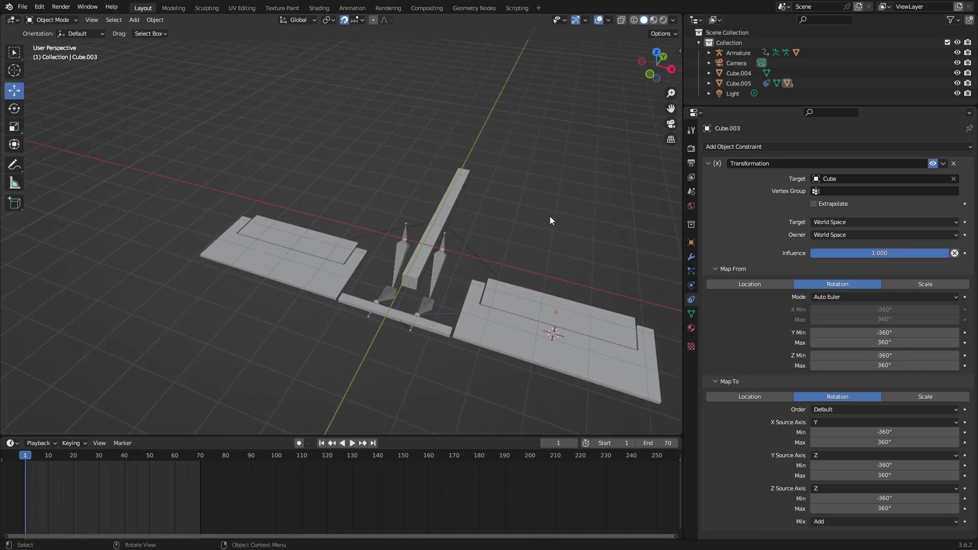
- Parent the small plate Cube.004 to base plate Cube.001
left_click(310, 244)
scroll(295, 290, "up", 1)
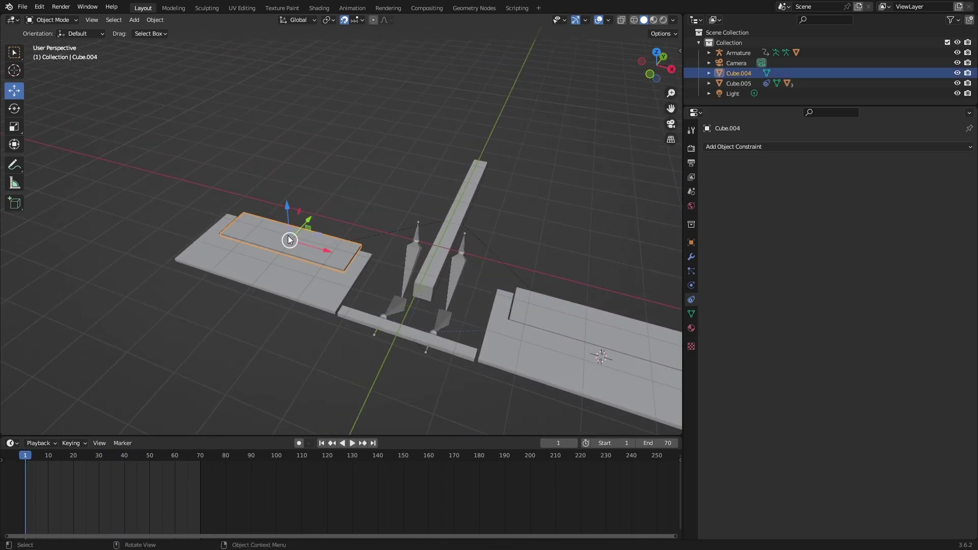
scroll(303, 292, "down", 1)
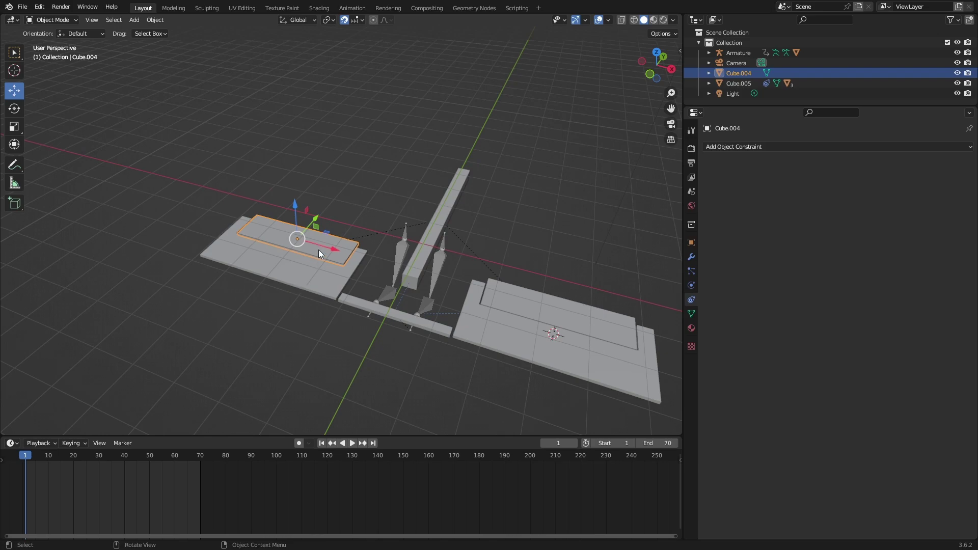
left_click(300, 270, "shift")
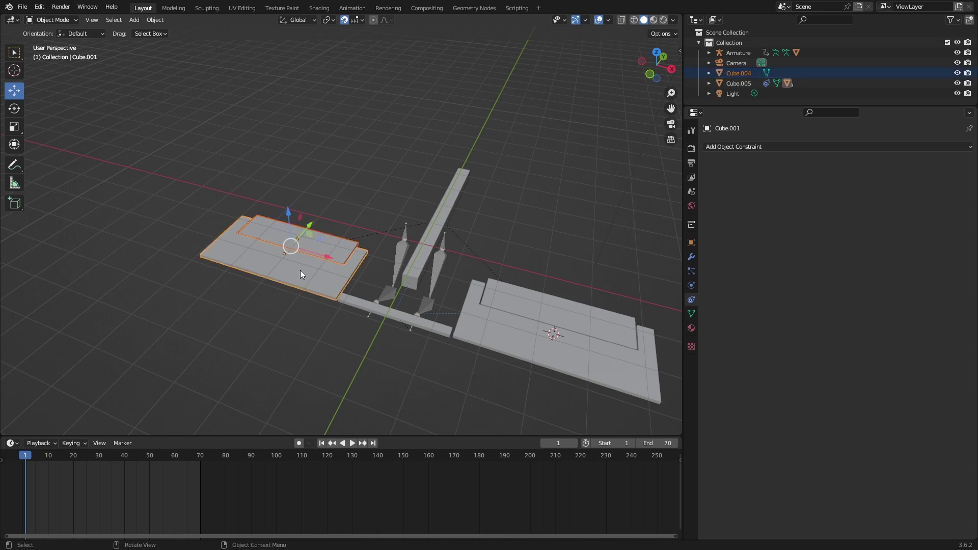
key("ctrl+p")
left_click(301, 271)
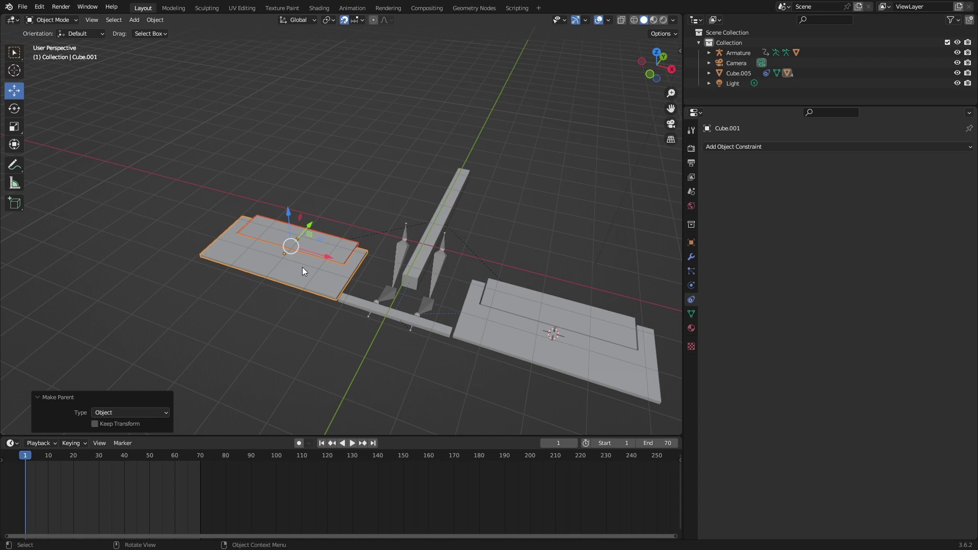
- Give Cube.004 a Copy Rotation constraint with Cube.003 as target
left_click(332, 190)
left_click(320, 234)
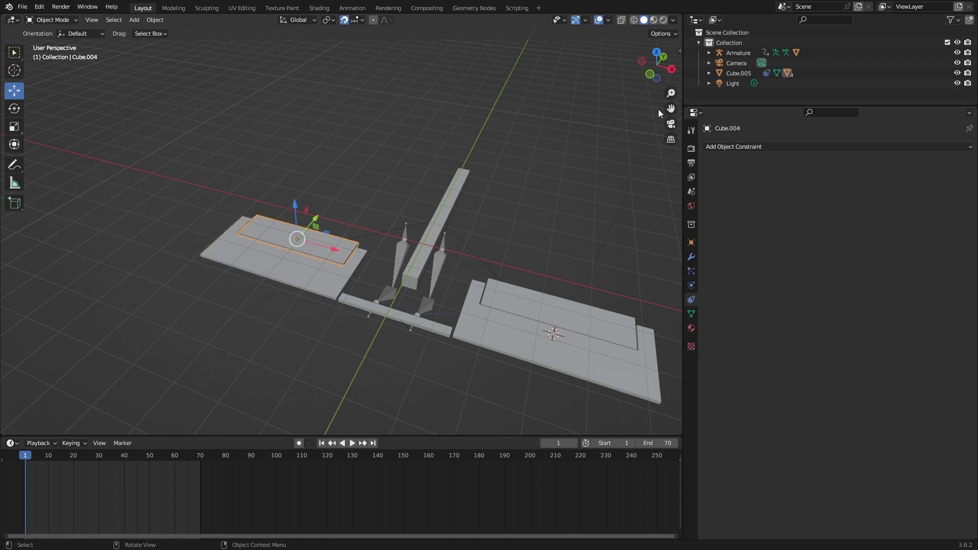
left_click_drag(670, 108, 622, 85)
left_click(753, 146)
left_click(815, 187)
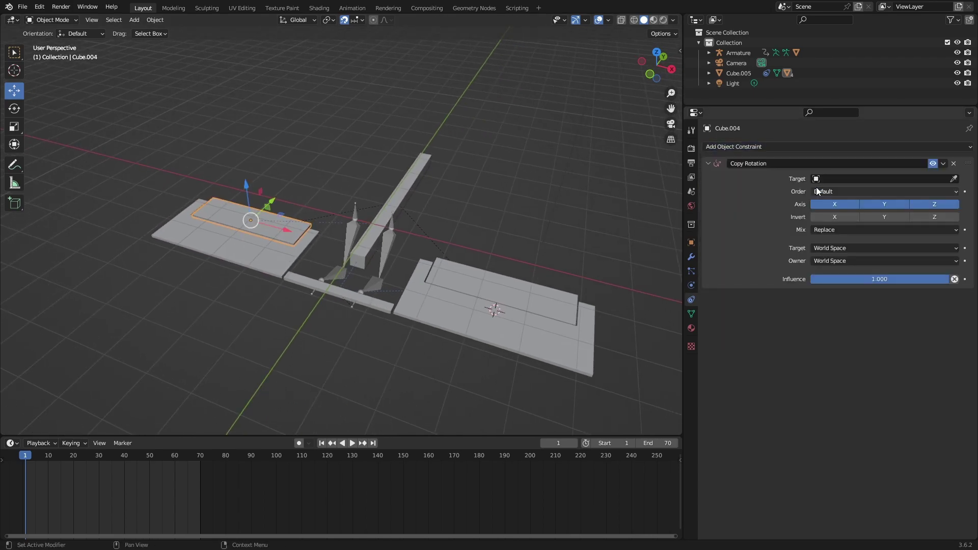
left_click(954, 178)
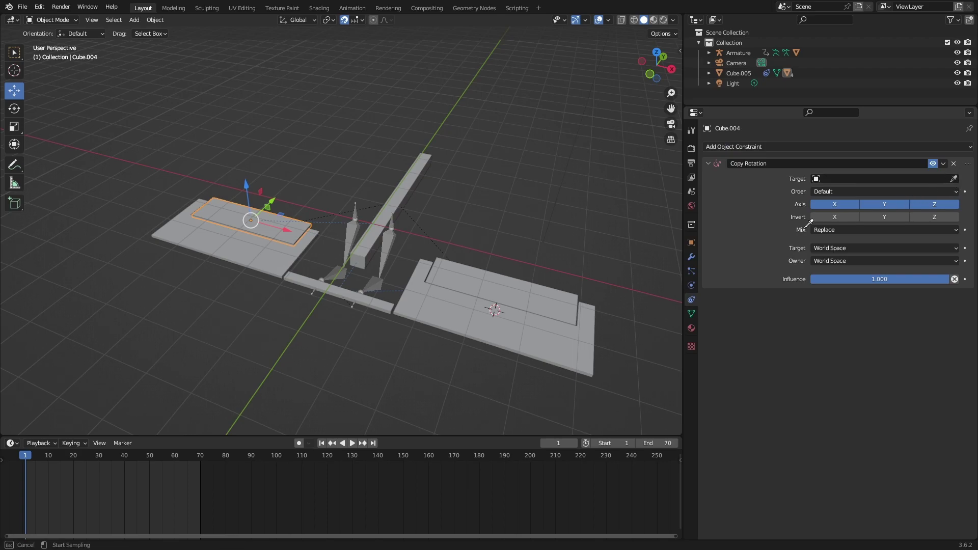
left_click(527, 284)
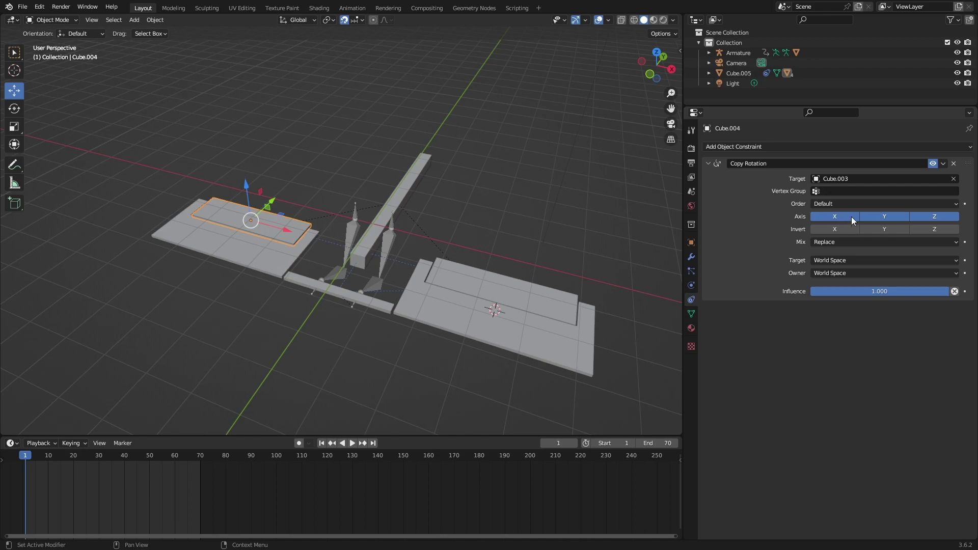
- Restrict Cube.004's copy to an inverted X axis and watch the flaps counter-rotate during playback
key("Up")
left_click(924, 216)
left_click(856, 230)
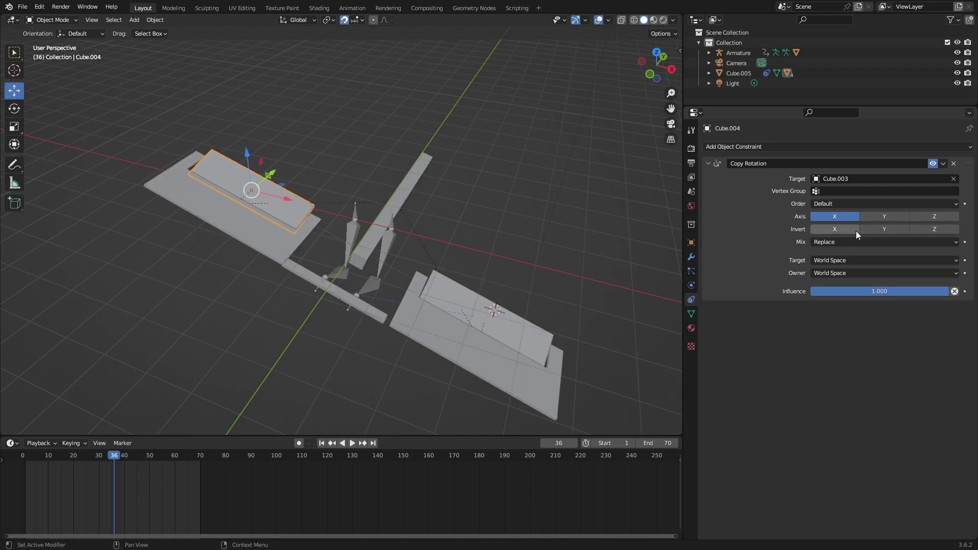
key("space")
left_click_drag(657, 65, 661, 71)
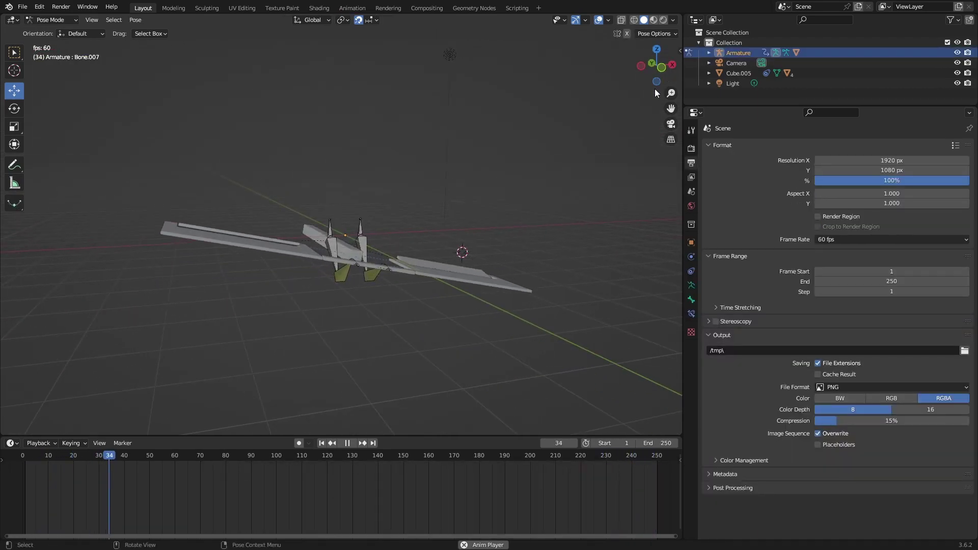
left_click_drag(643, 83, 611, 92)
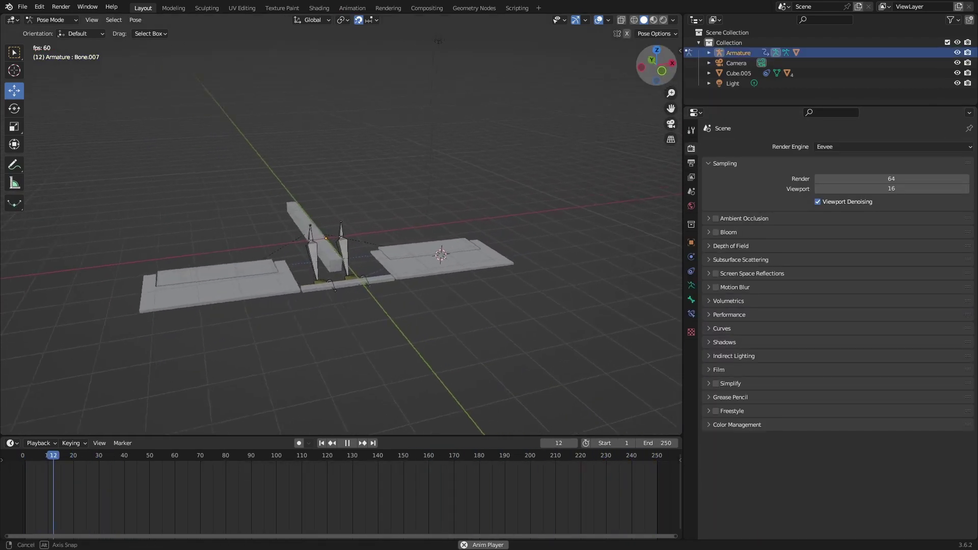
mouse_move(656, 65)
left_mouse_down()
mouse_move(672, 90)
mouse_move(662, 70)
left_mouse_up()
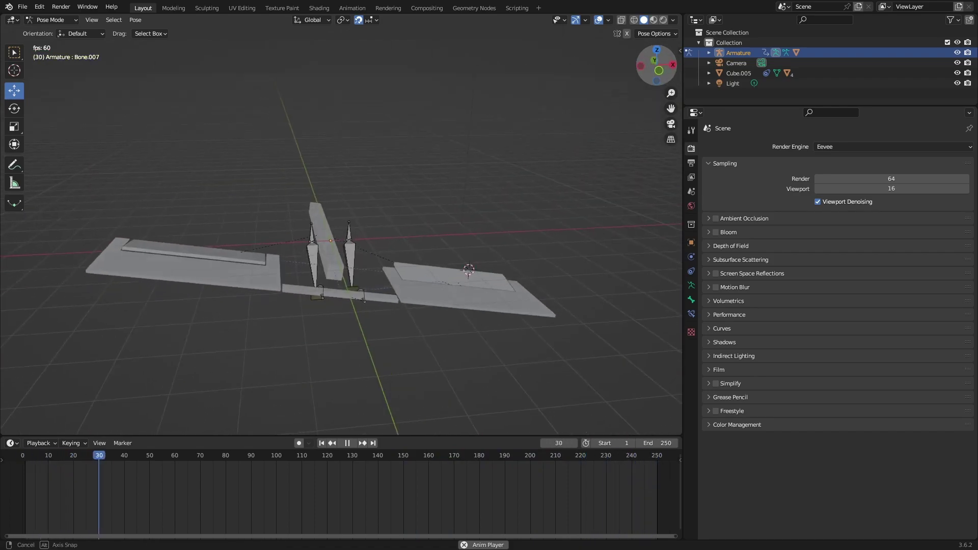